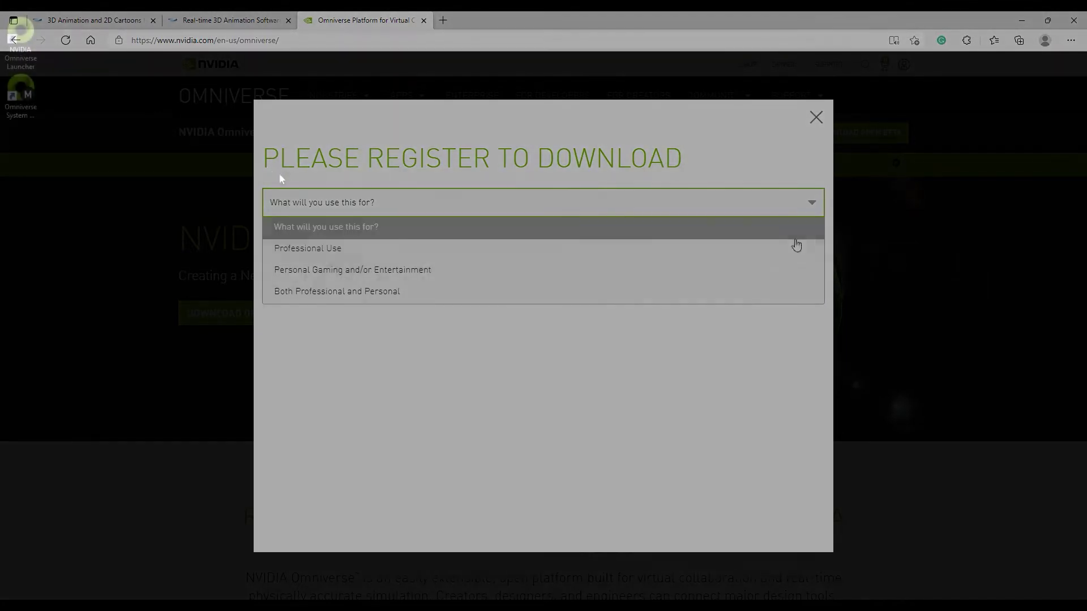
# - Start the NVIDIA Omniverse Launcher and browse the apps and connectors offered on the Exchange
pyautogui.doubleClick(20, 42)
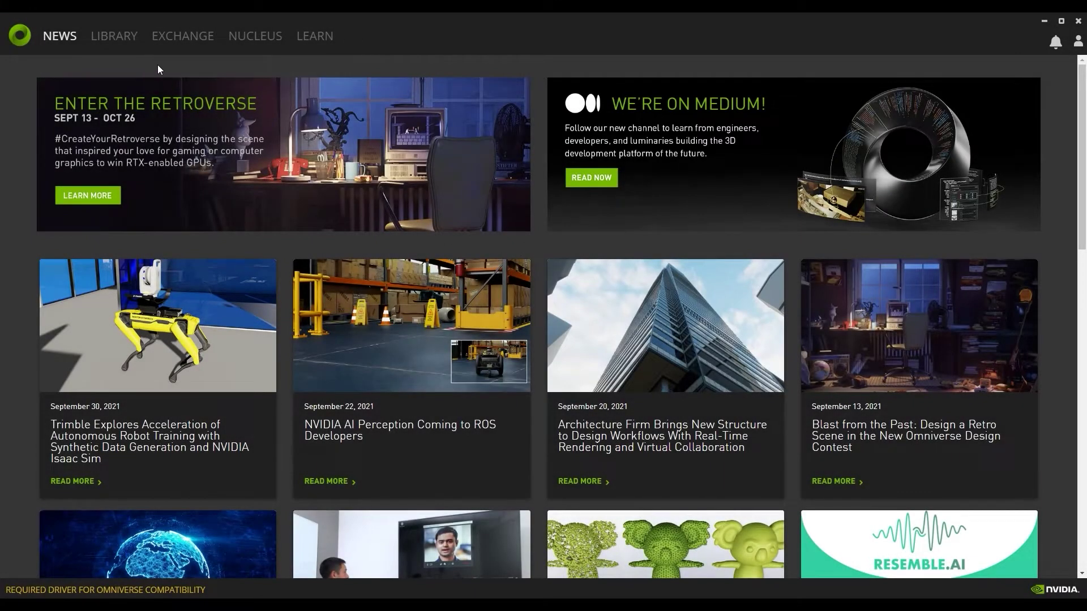
pyautogui.click(202, 46)
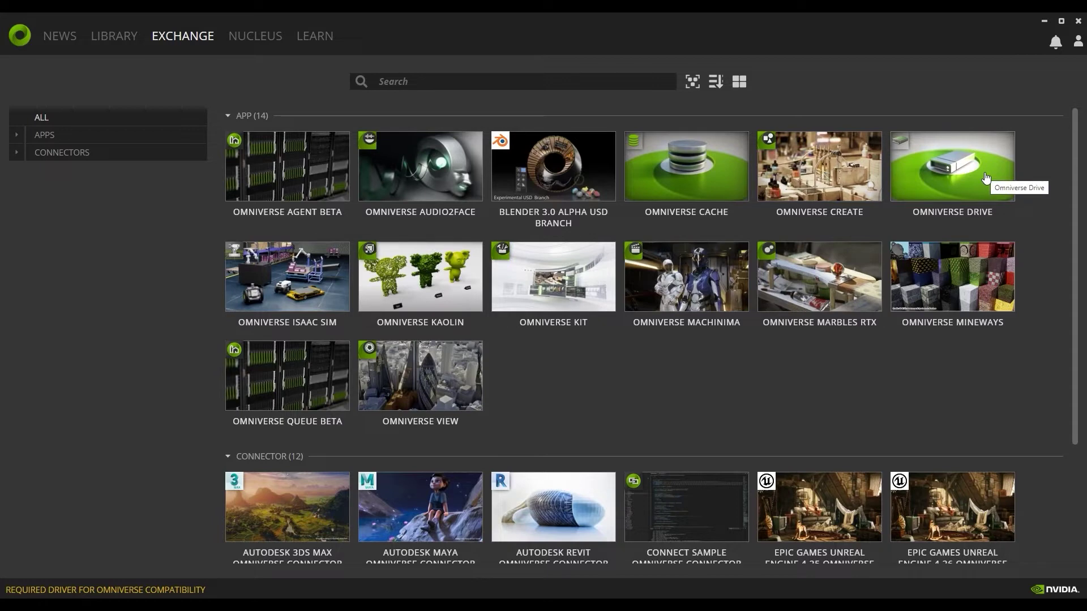
pyautogui.moveTo(1074, 150); pyautogui.dragTo(1077, 190)
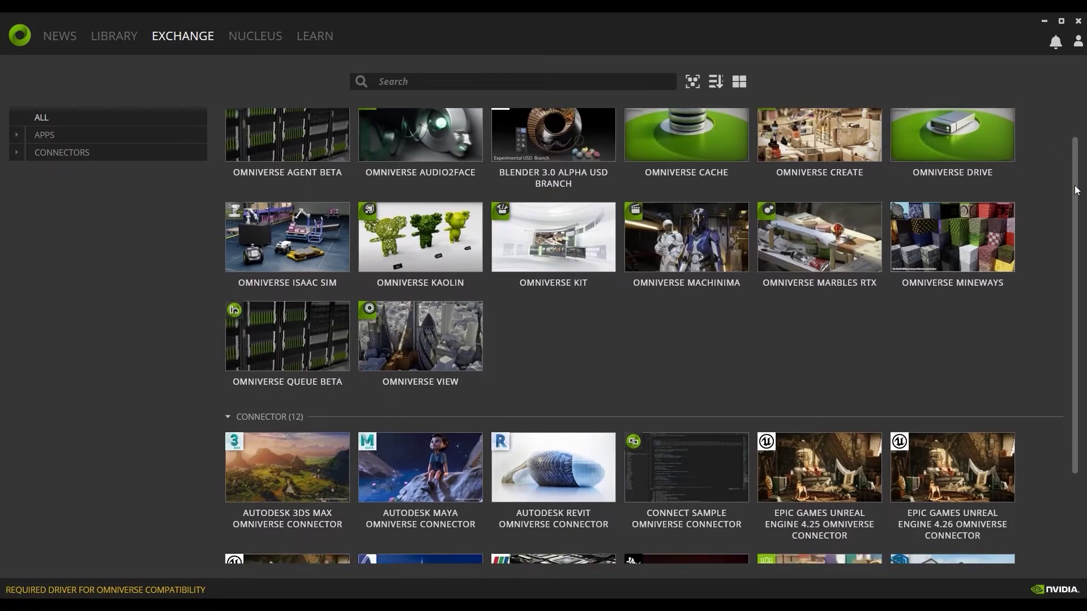
pyautogui.moveTo(1077, 190); pyautogui.dragTo(1066, 247)
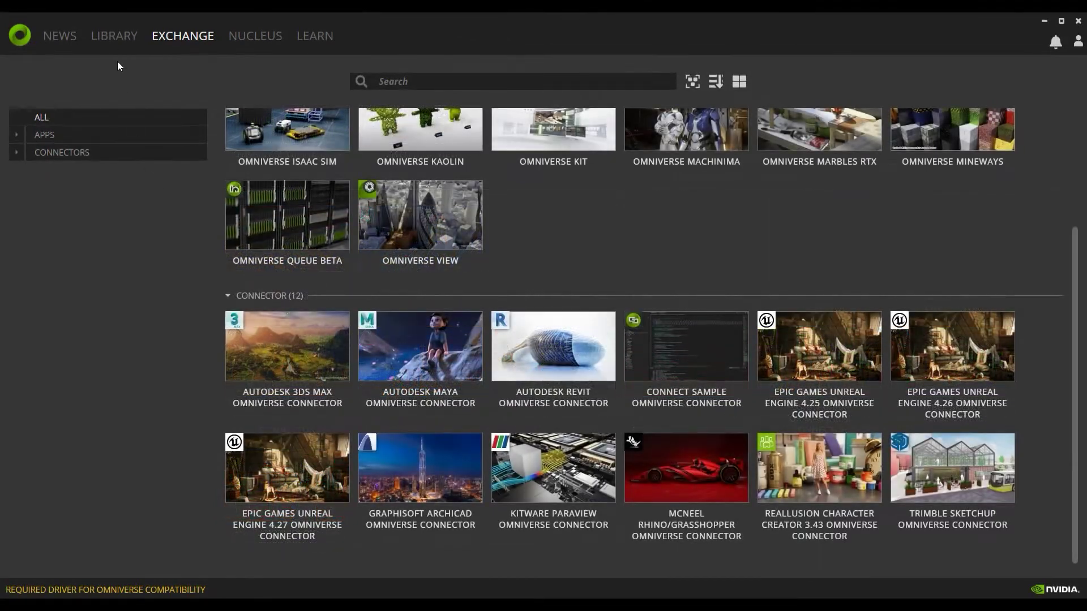
# - Look through the file management entries, Cache and Drive, in the launcher's library of installed apps
pyautogui.click(115, 39)
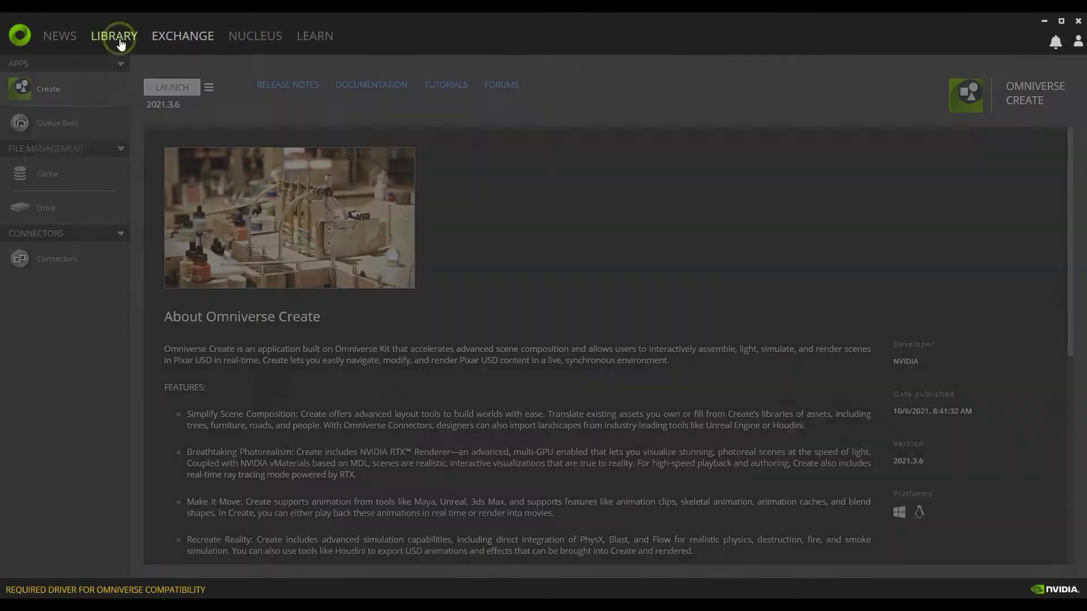
pyautogui.click(87, 177)
pyautogui.click(84, 214)
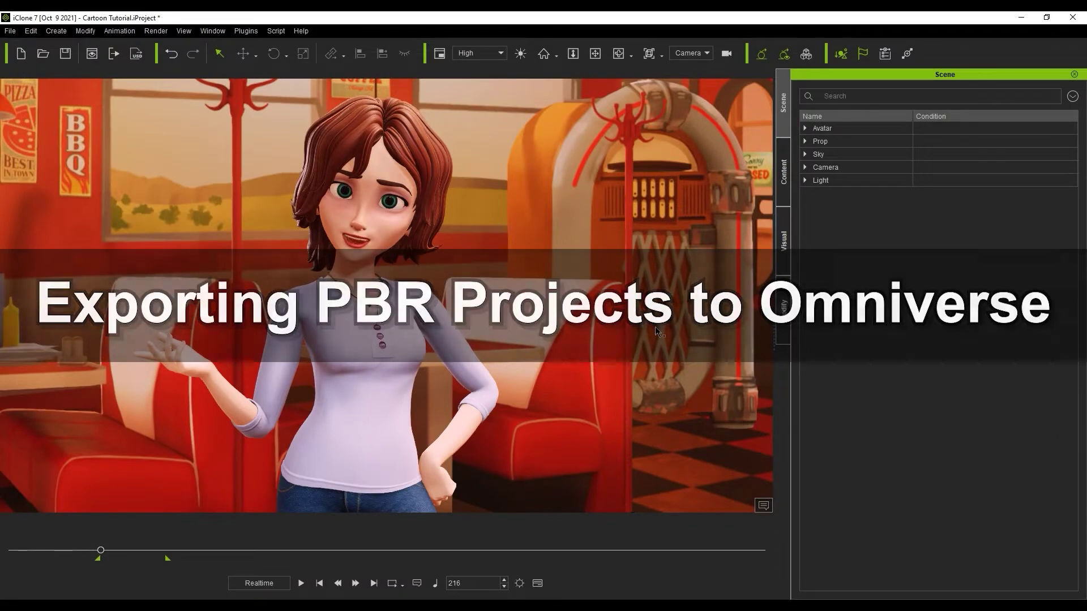
# - In iClone, play back the scene's animation, return to its start, and examine the Megan avatar's material list
pyautogui.click(302, 584)
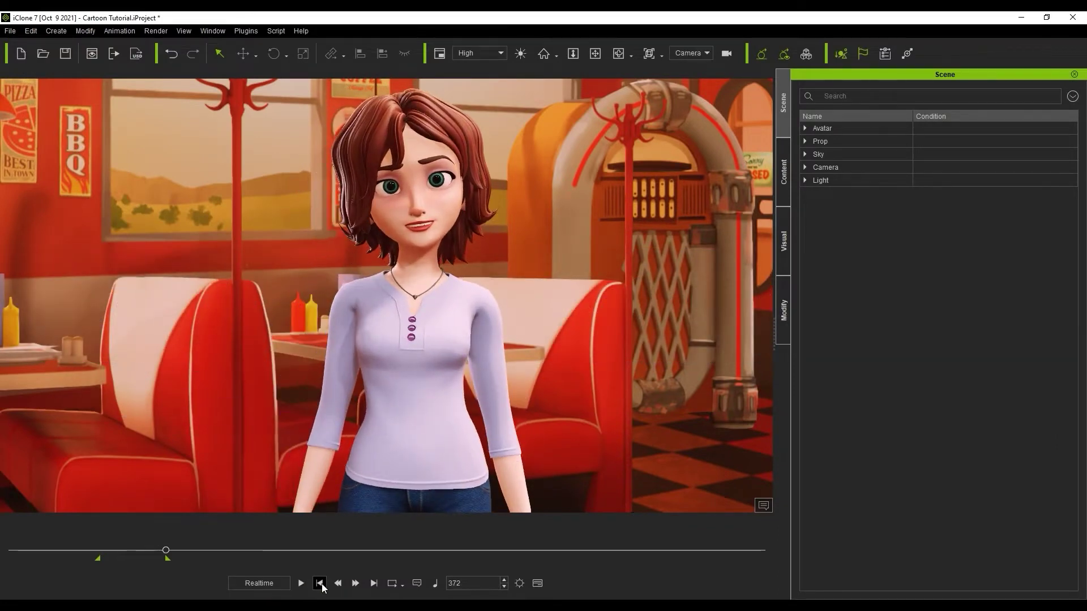
pyautogui.click(319, 583)
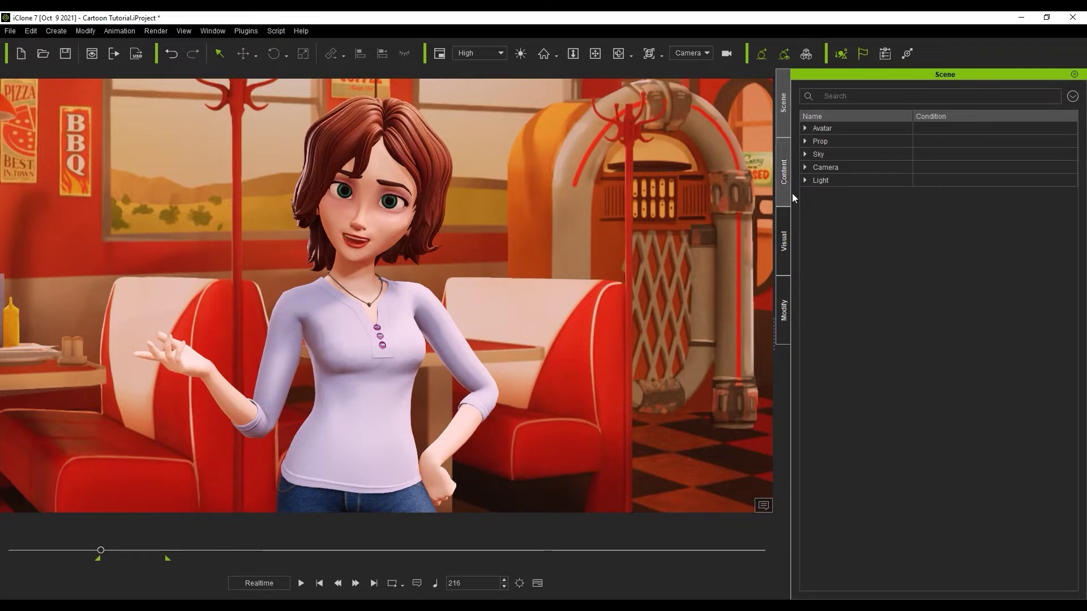
pyautogui.click(805, 128)
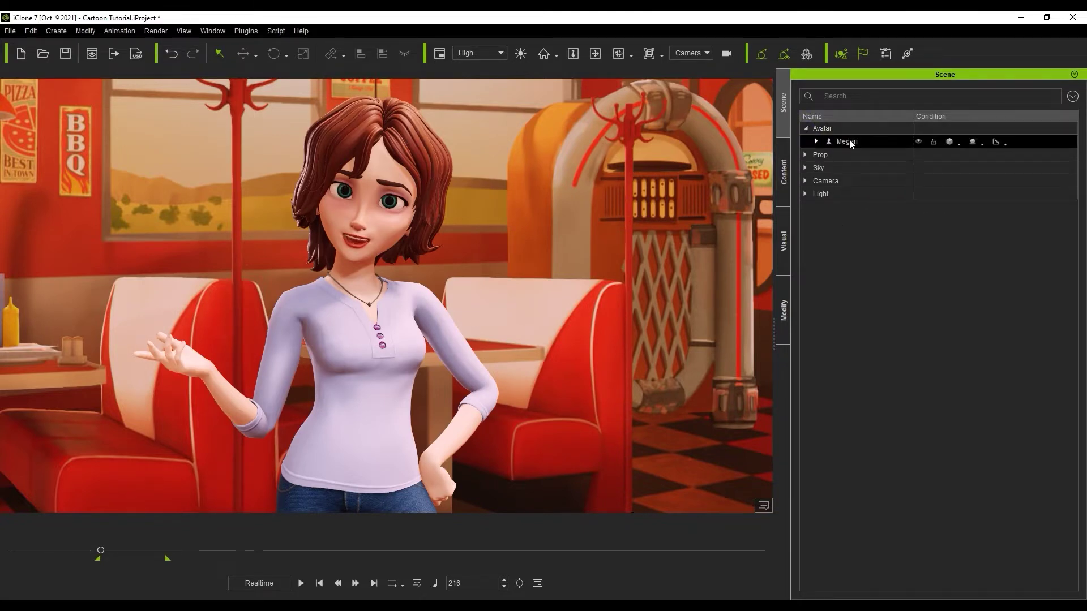
pyautogui.click(846, 141)
pyautogui.click(786, 292)
pyautogui.click(846, 91)
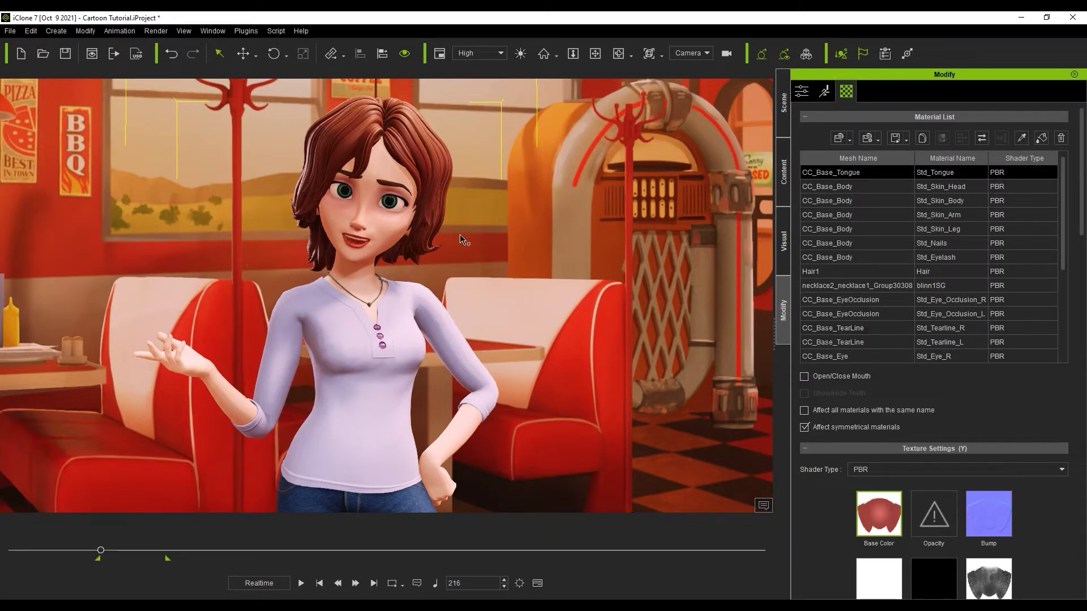
# - Set up the Omniverse USD export with default prim Megan, RTX Real-Time render mode and the frame range 216 to 372
pyautogui.click(141, 57)
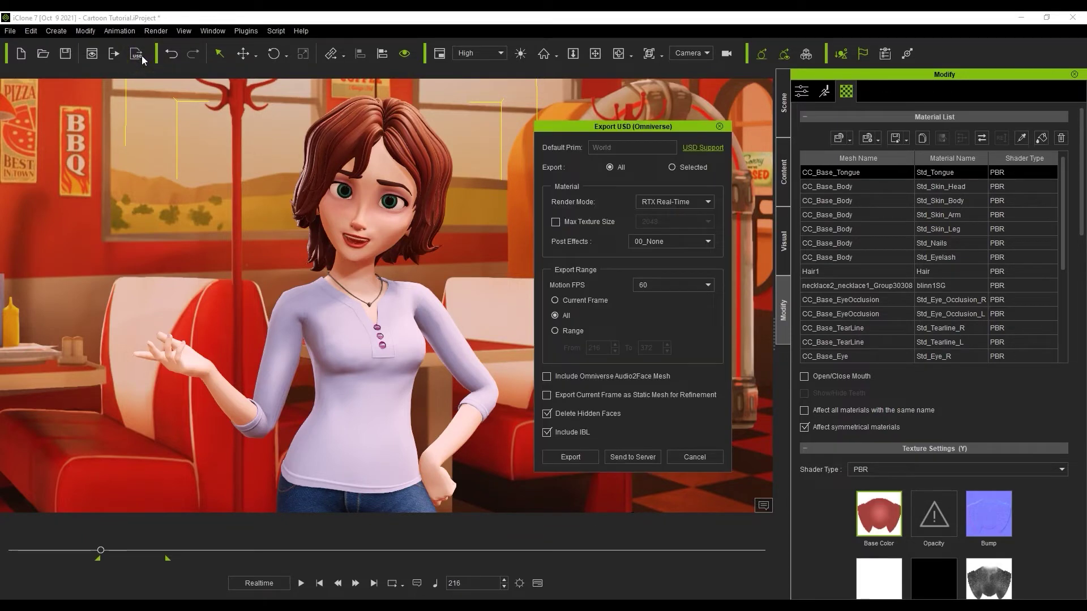
pyautogui.click(648, 151)
pyautogui.write('Megan')
pyautogui.click(710, 202)
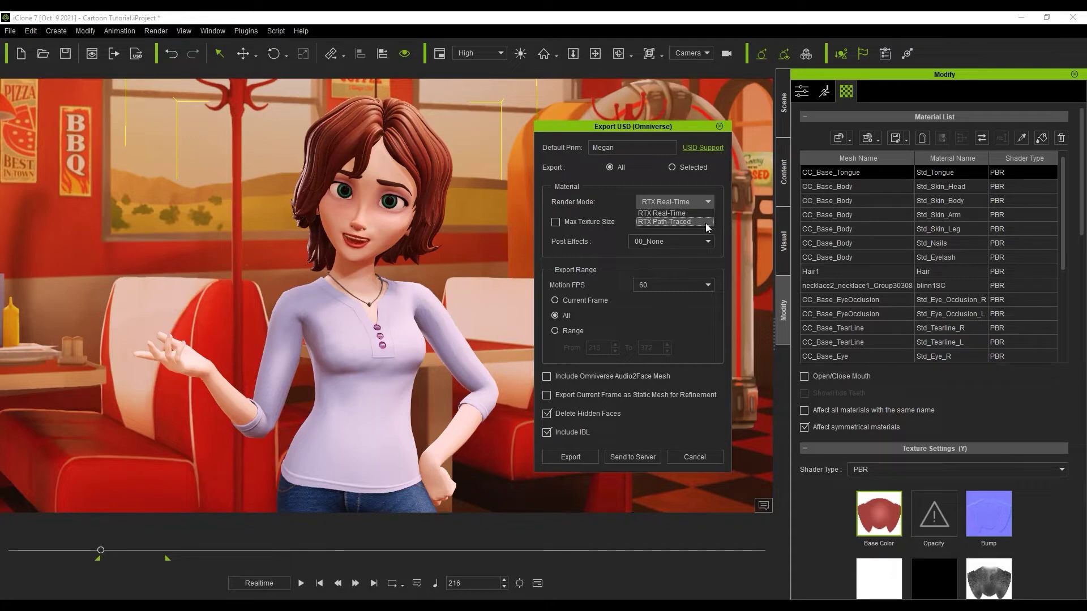
pyautogui.click(698, 213)
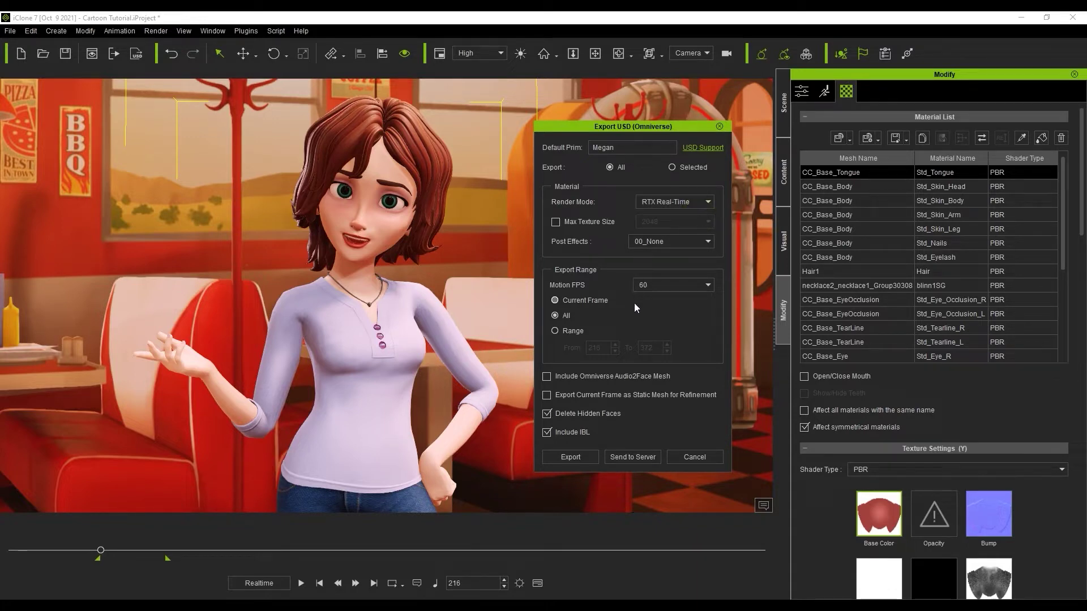
pyautogui.click(578, 332)
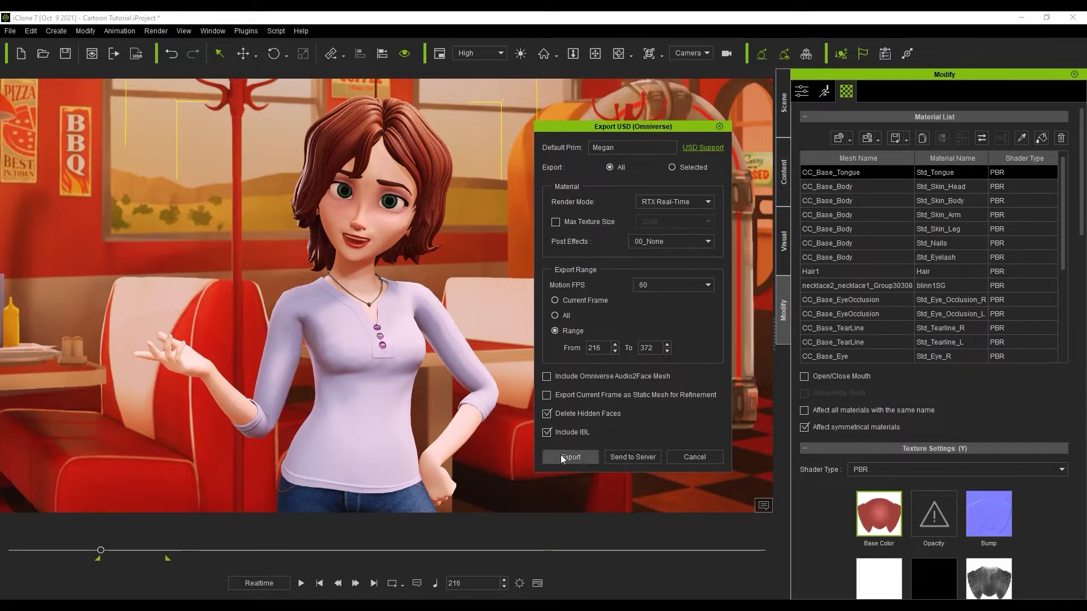
# - Send the USD export to the Omniverse server at localhost/Users/admin under the file name Megan
pyautogui.click(589, 456)
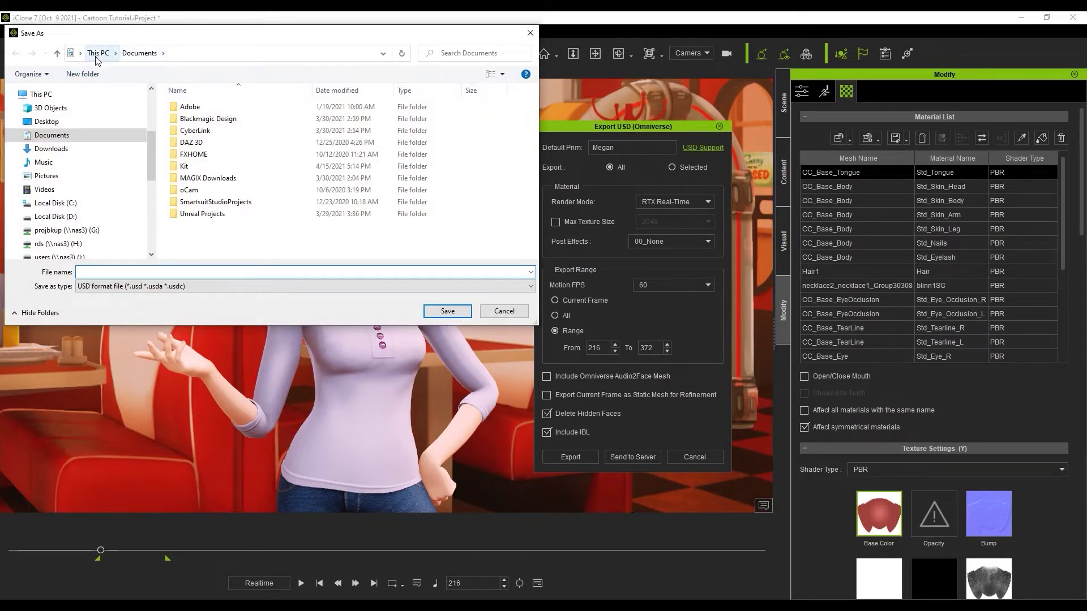
pyautogui.click(512, 313)
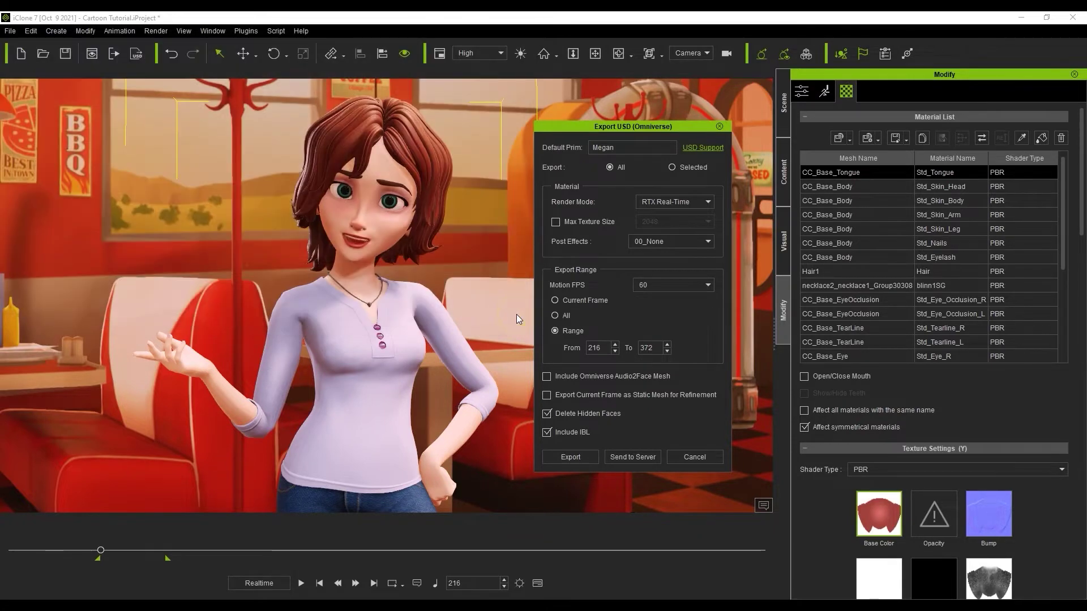
pyautogui.click(646, 462)
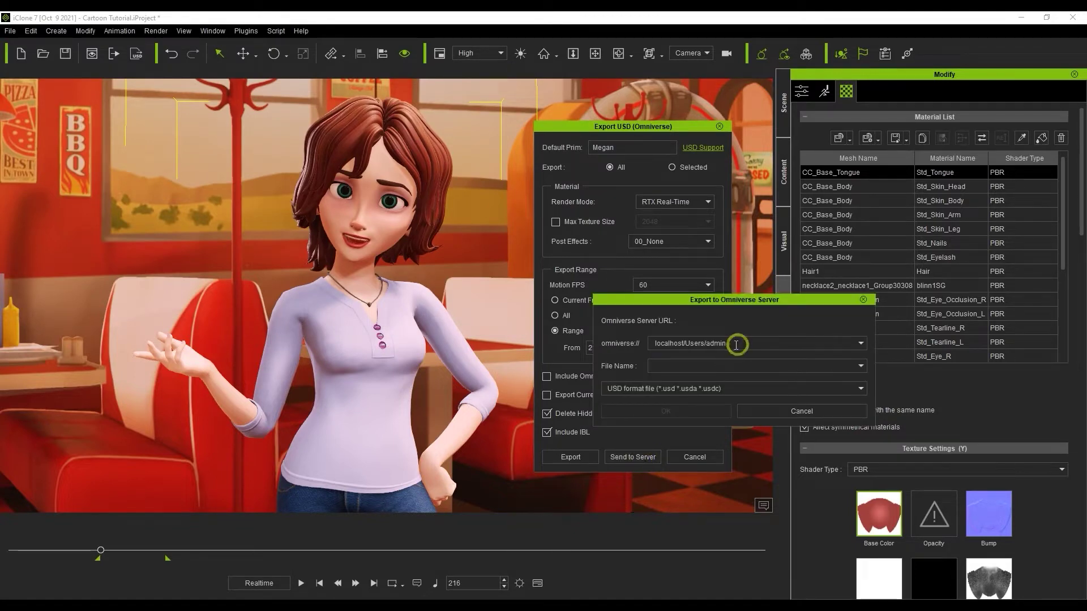
pyautogui.moveTo(735, 344); pyautogui.dragTo(653, 345)
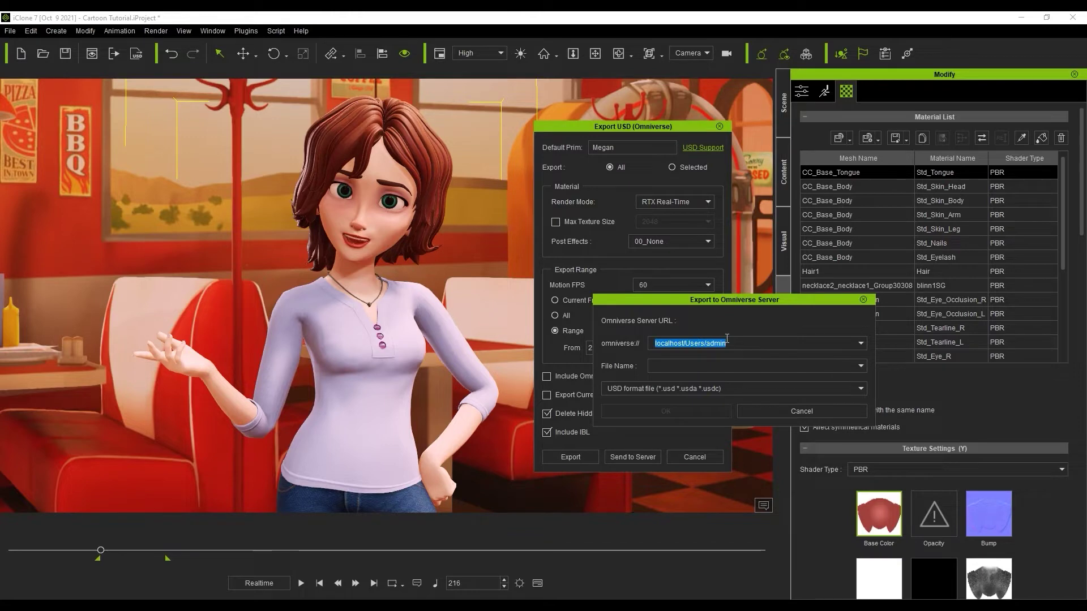
pyautogui.click(708, 366)
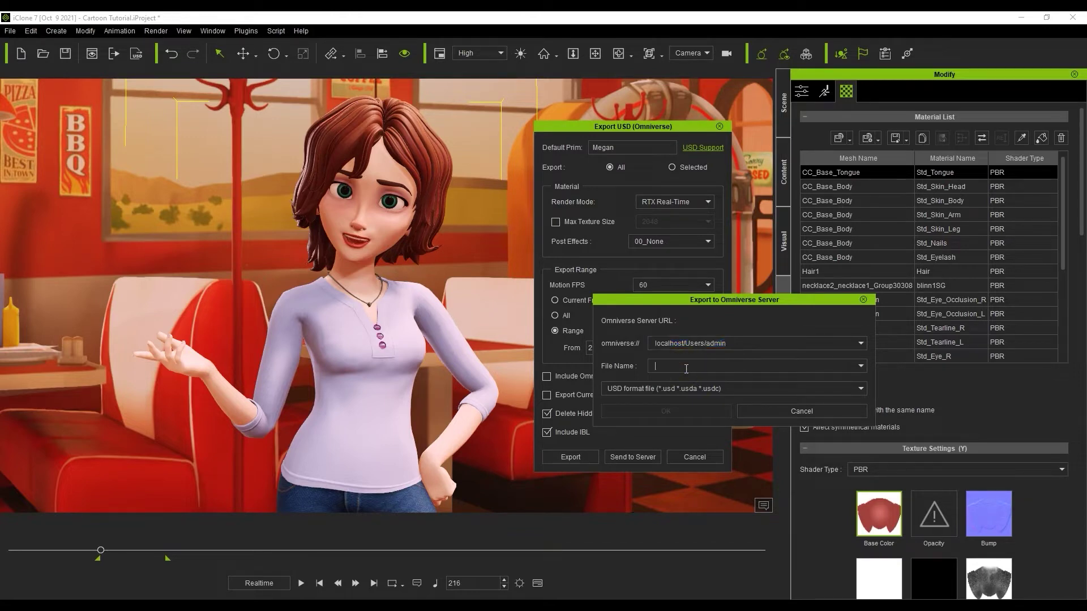
pyautogui.write('Megan')
pyautogui.click(727, 414)
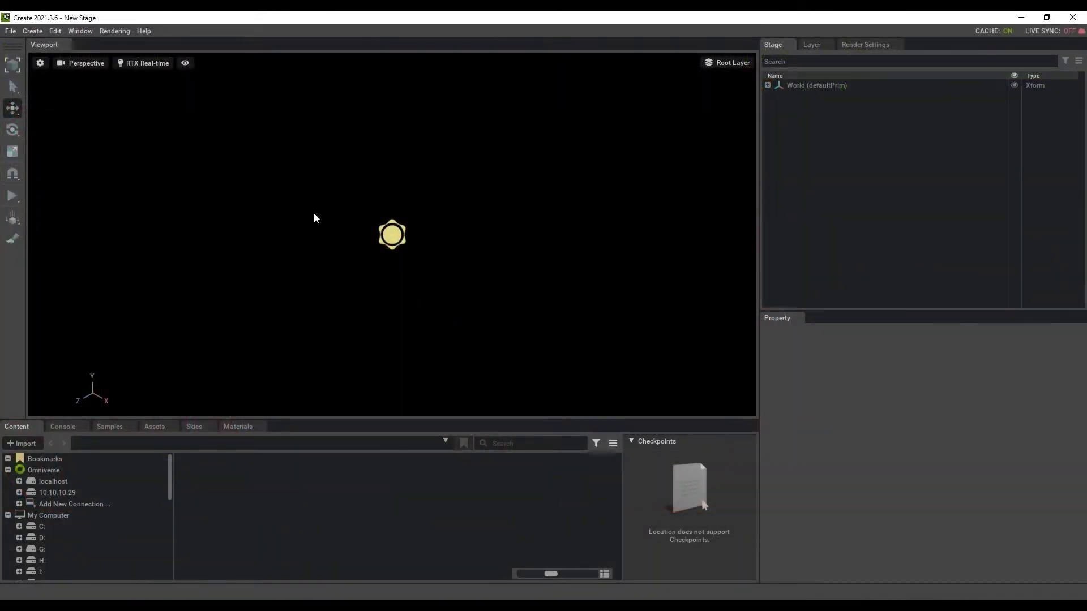
# - In Omniverse Create, enable BlendShape in the UsdSkel preferences
pyautogui.click(55, 31)
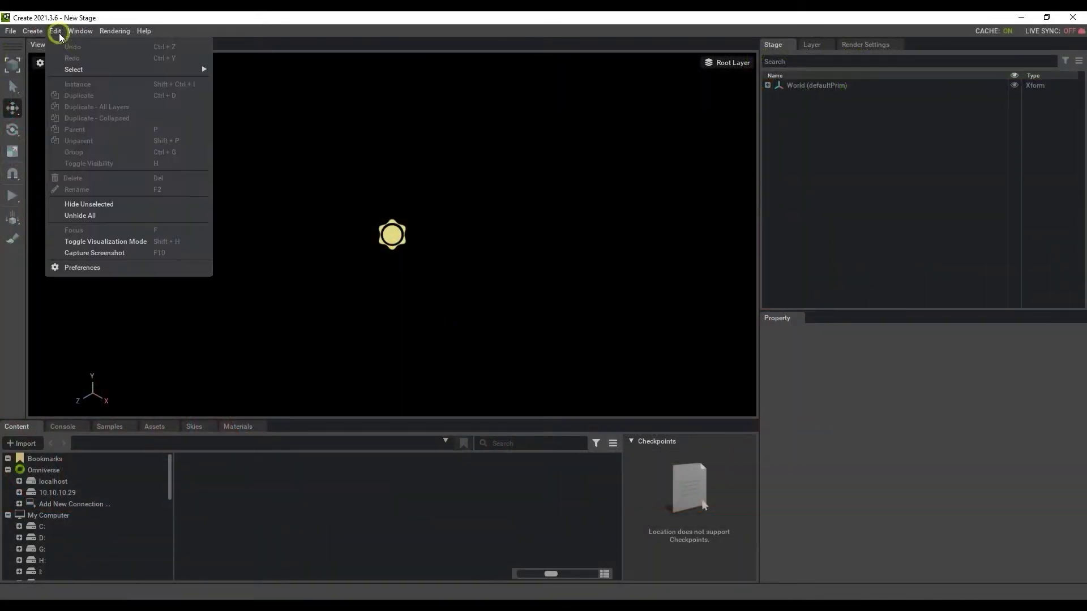
pyautogui.click(104, 268)
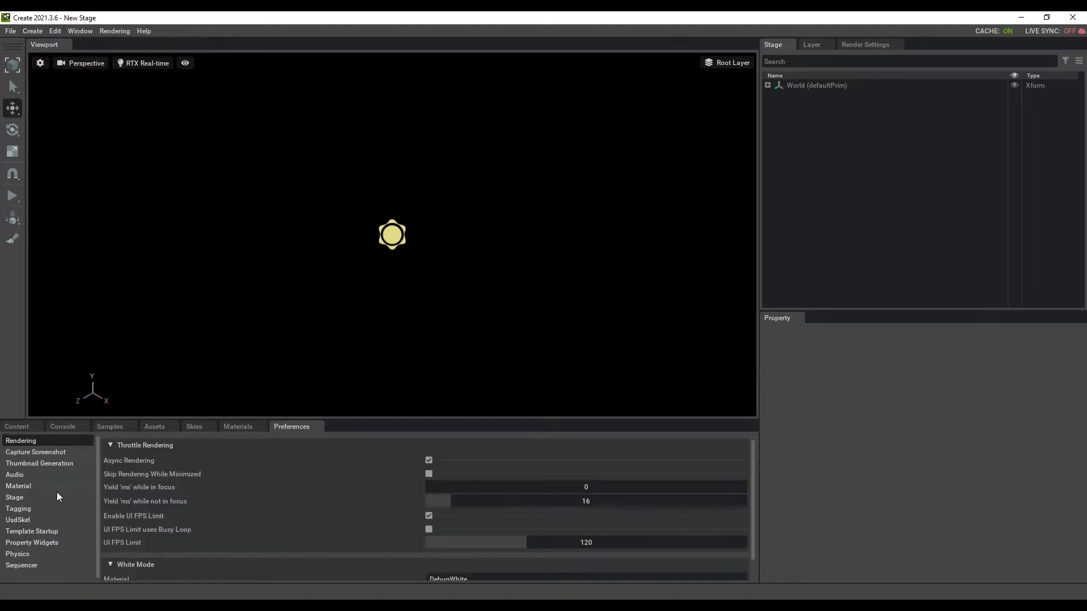
pyautogui.click(38, 518)
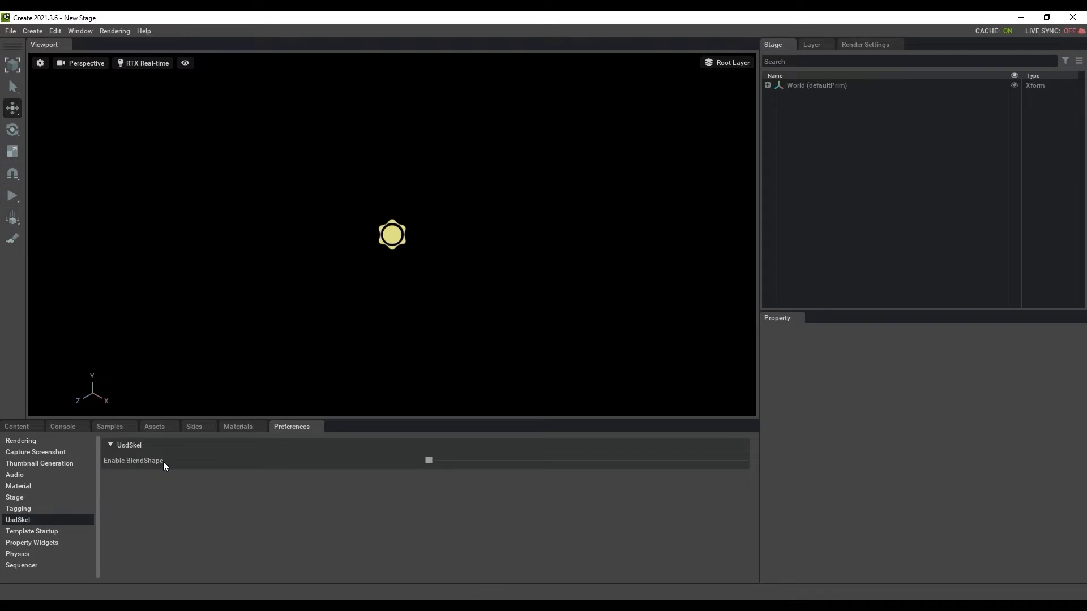
pyautogui.click(429, 460)
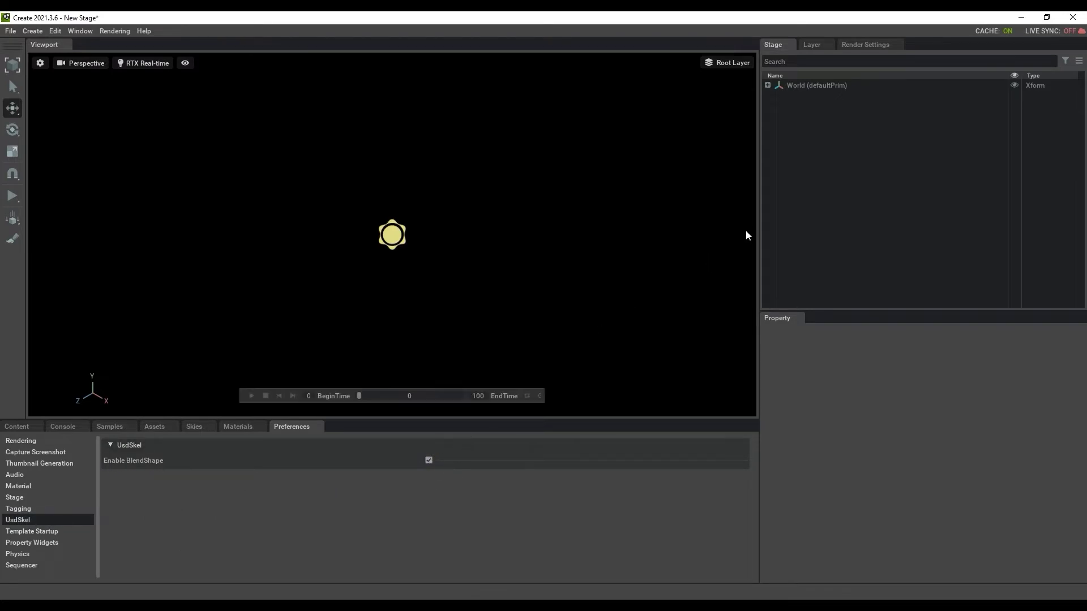
# - Close Omniverse Create and relaunch it from the Omniverse Launcher
pyautogui.click(1072, 17)
pyautogui.click(543, 325)
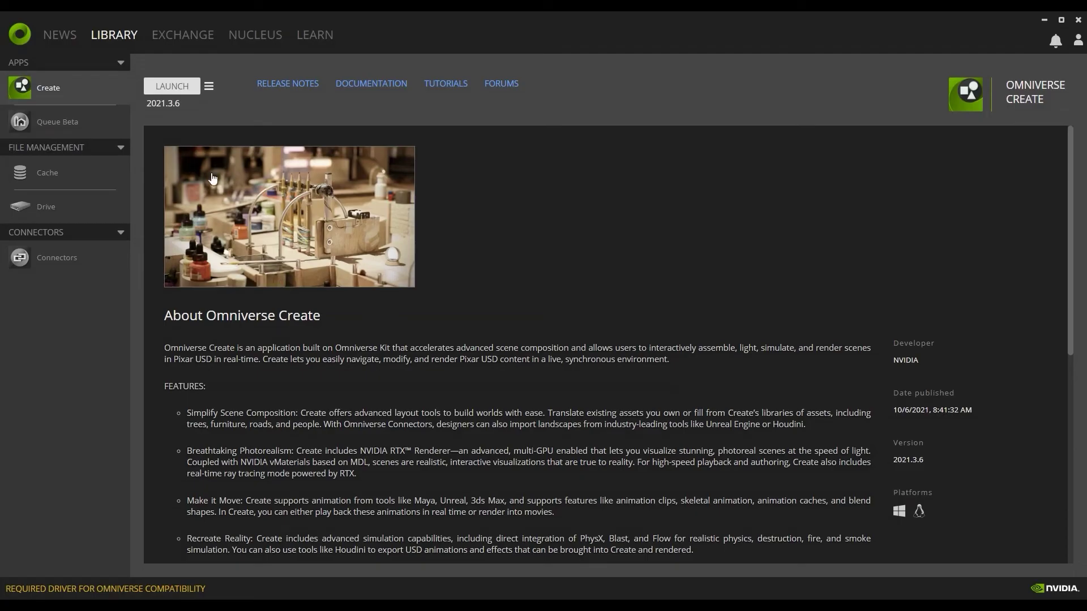
pyautogui.click(172, 86)
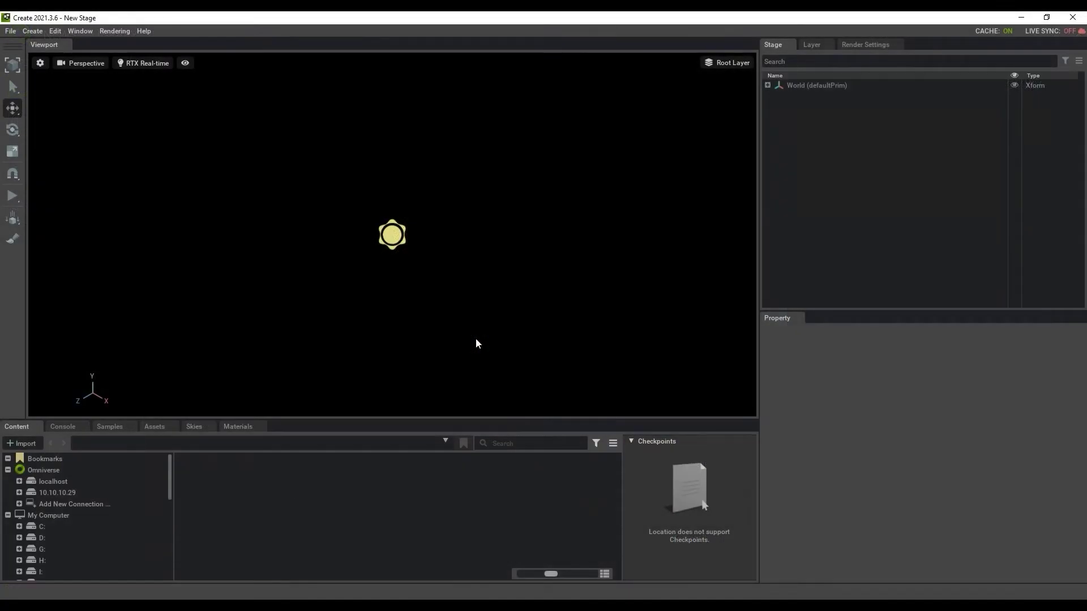
# - Browse the localhost server to the Users/admin folder and open Megan.usd
pyautogui.click(73, 481)
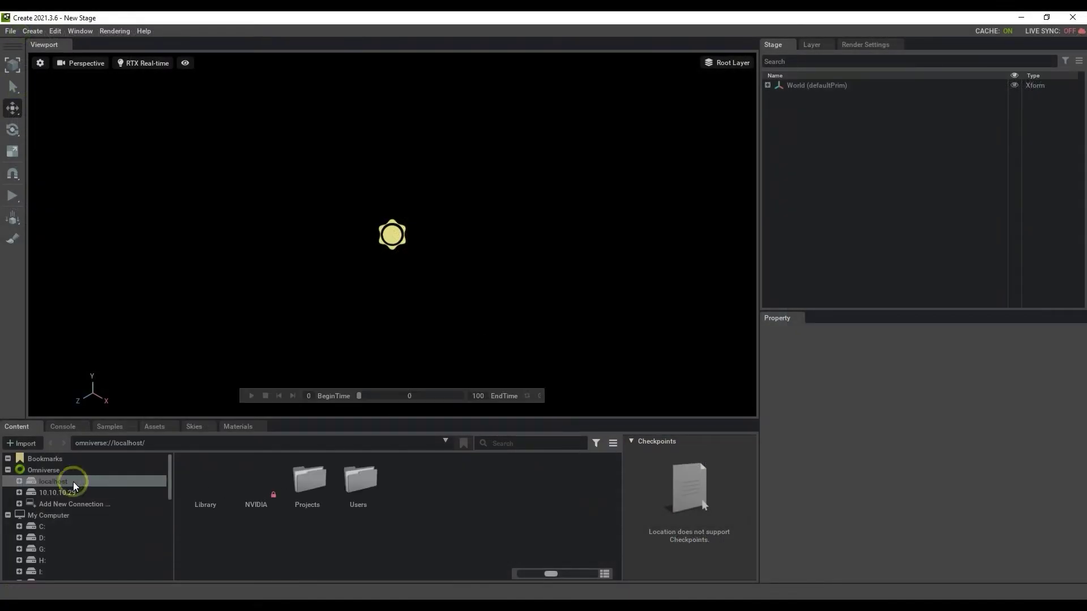
pyautogui.doubleClick(351, 487)
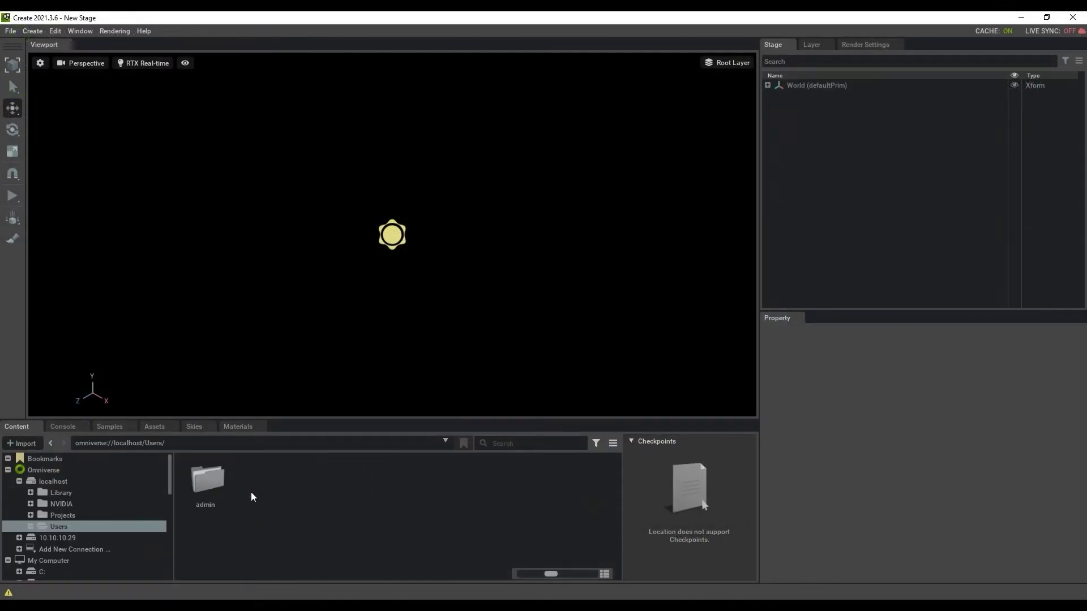
pyautogui.doubleClick(210, 484)
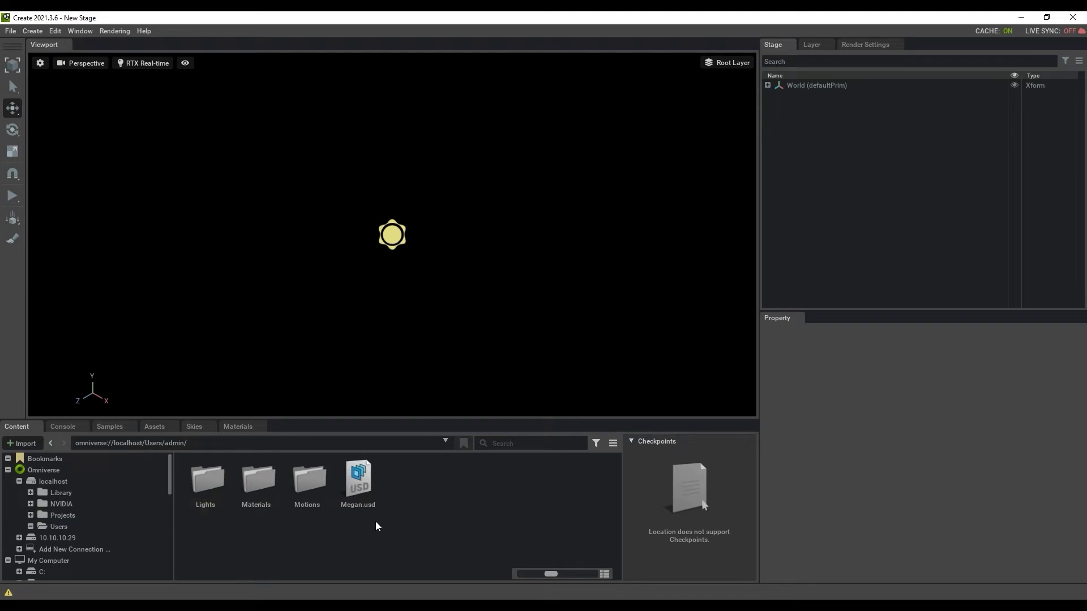
pyautogui.click(373, 484)
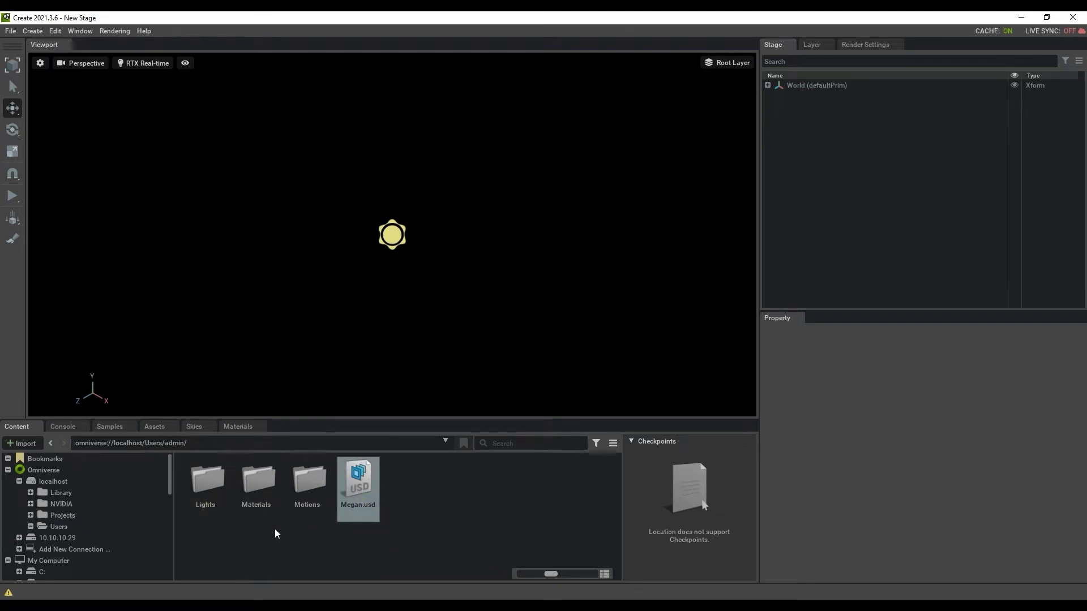
pyautogui.click(204, 514)
pyautogui.click(264, 514)
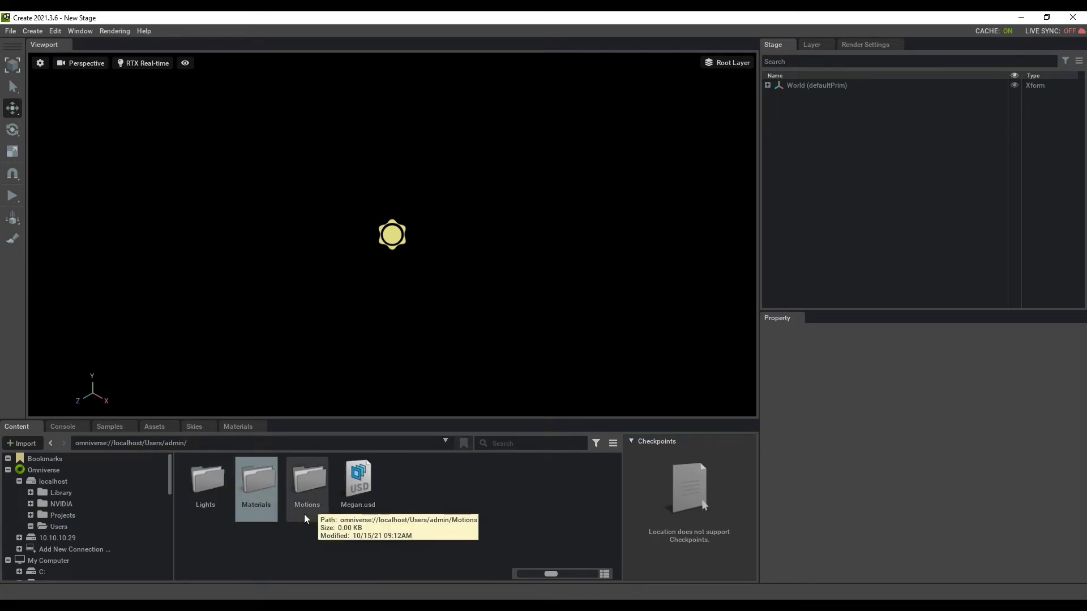
pyautogui.click(305, 514)
pyautogui.click(362, 490)
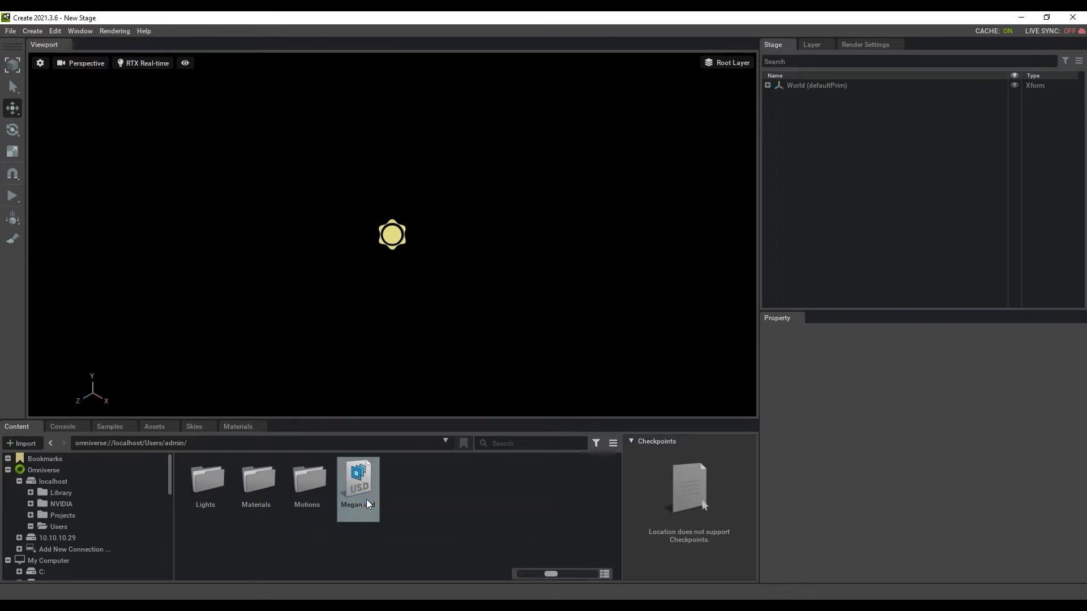
pyautogui.doubleClick(362, 487)
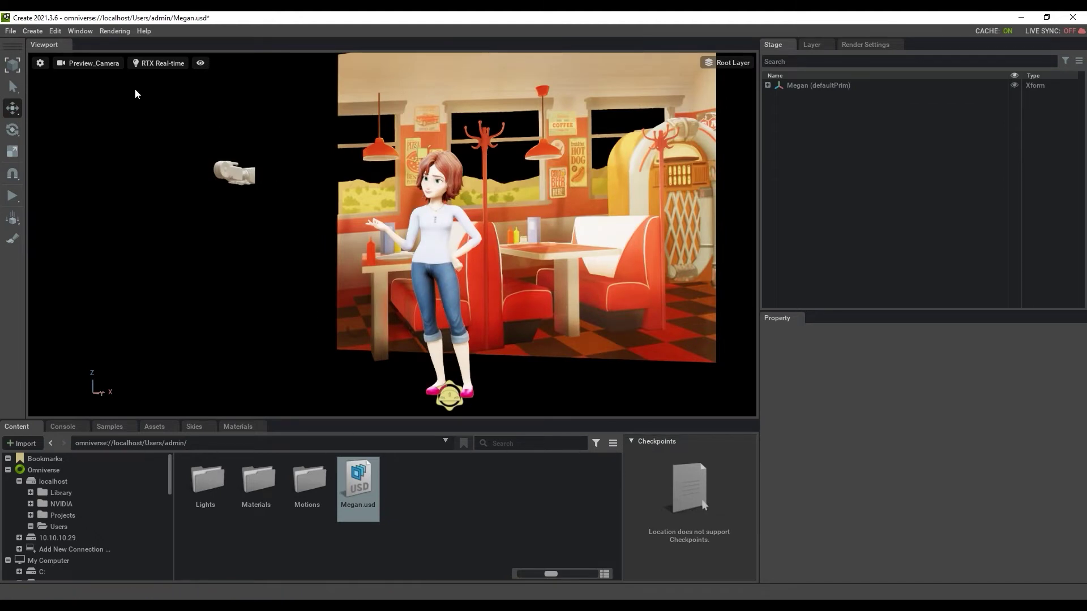
# - Switch the viewport from Preview_Camera to the imported scene camera named Camera
pyautogui.click(161, 63)
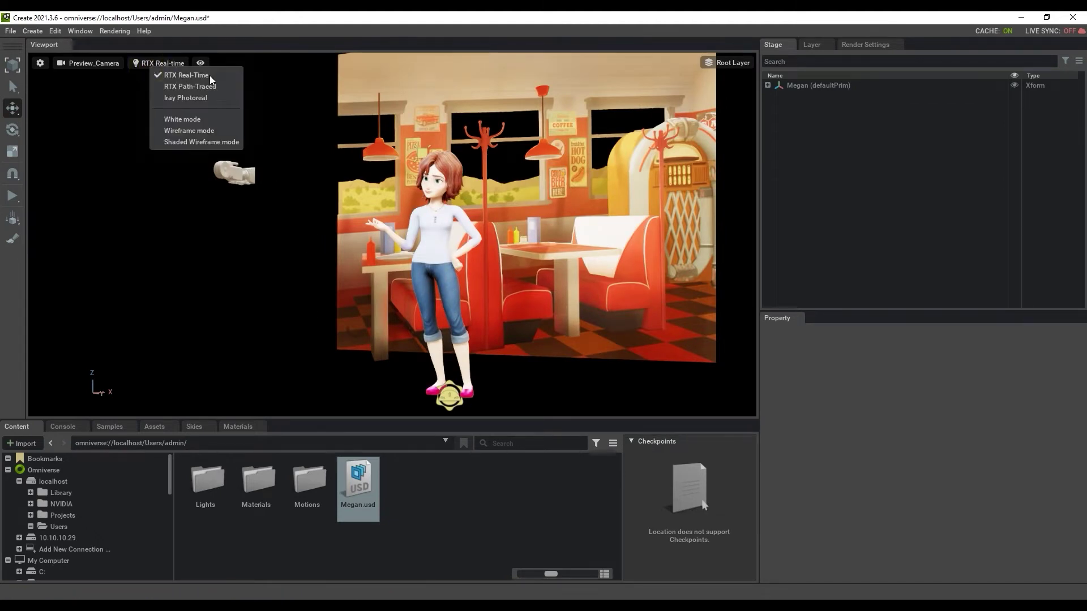
pyautogui.click(103, 62)
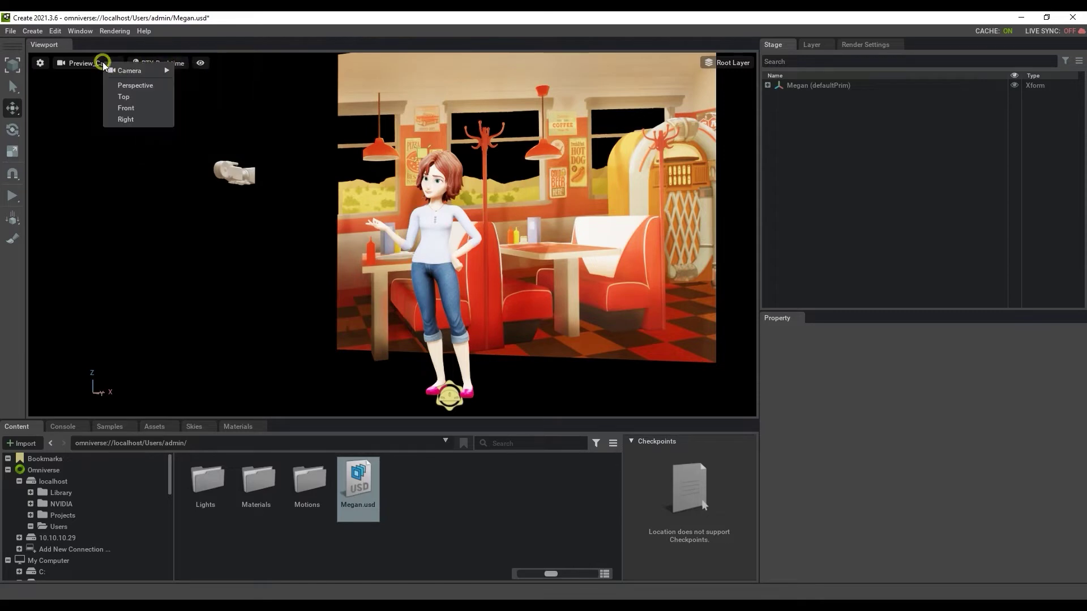
pyautogui.moveTo(137, 70)
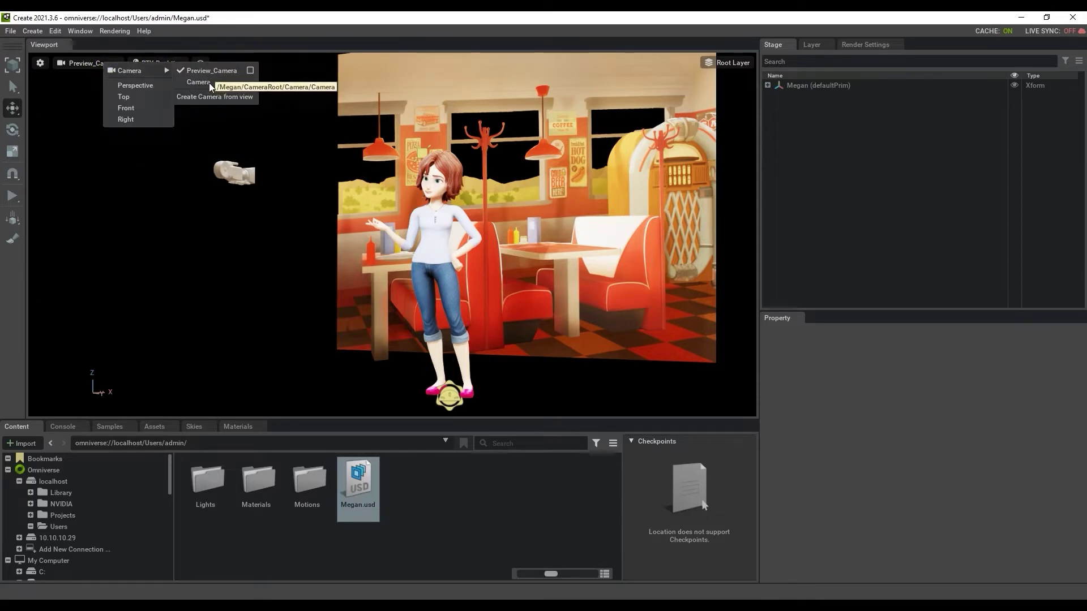
pyautogui.click(227, 83)
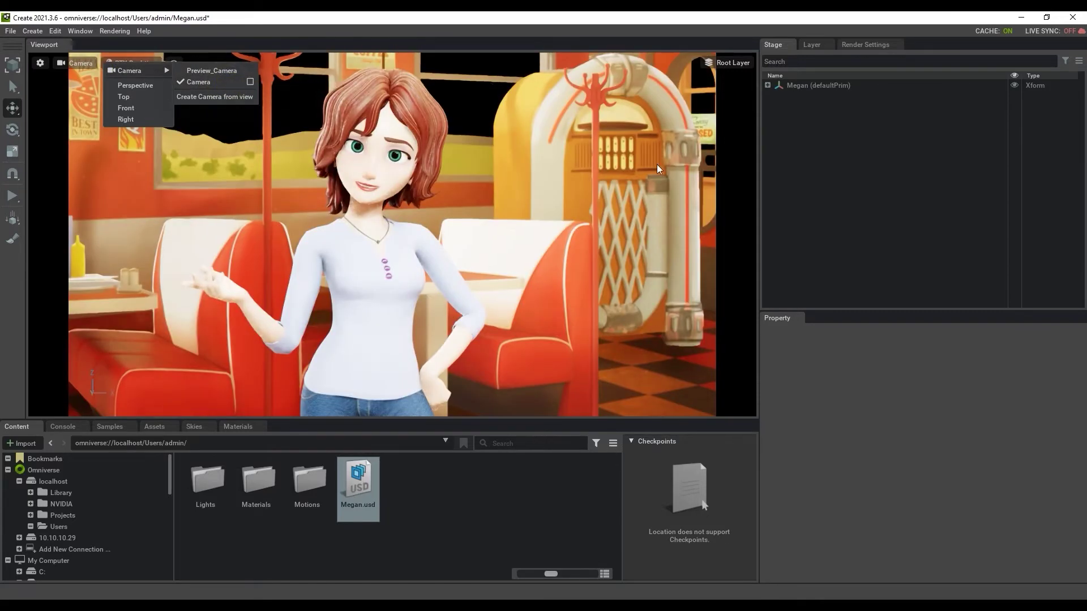
pyautogui.click(747, 163)
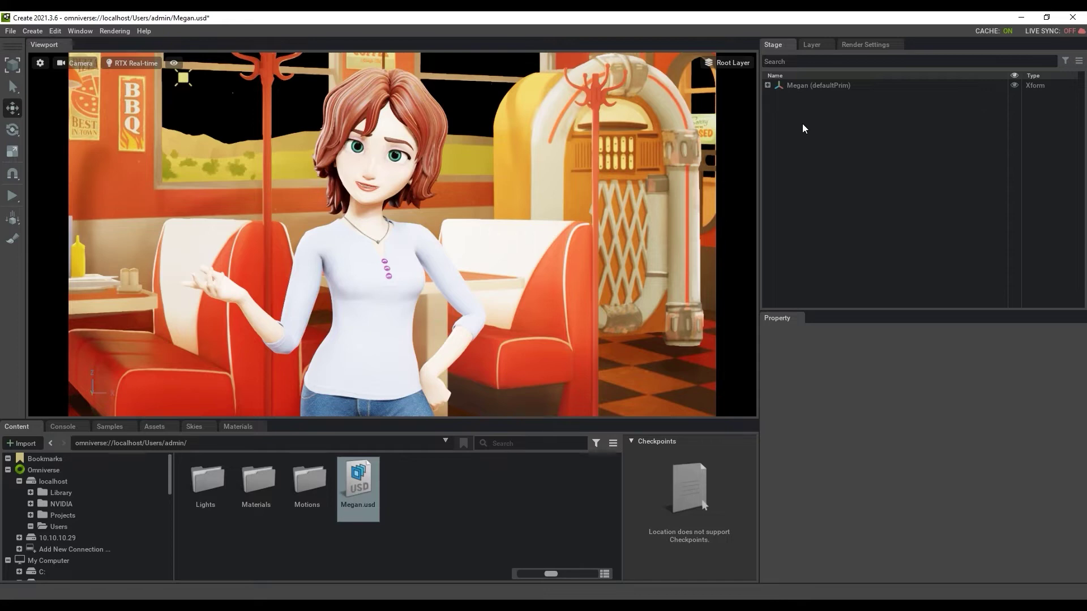
# - Expand the Megan prim and enable Visible In Primary Ray for its DomeLight
pyautogui.click(767, 85)
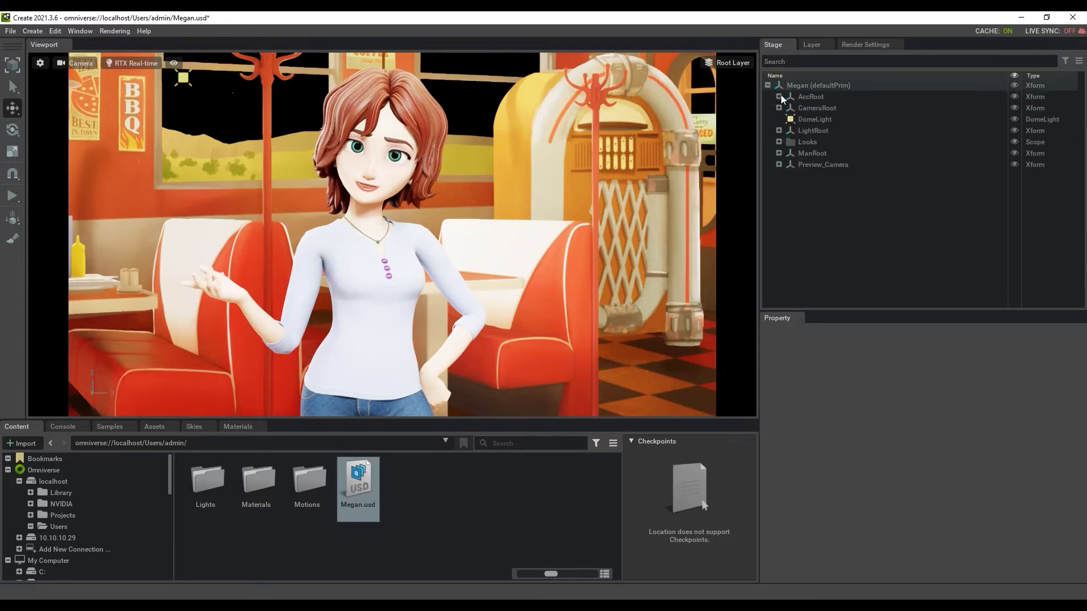
pyautogui.click(850, 120)
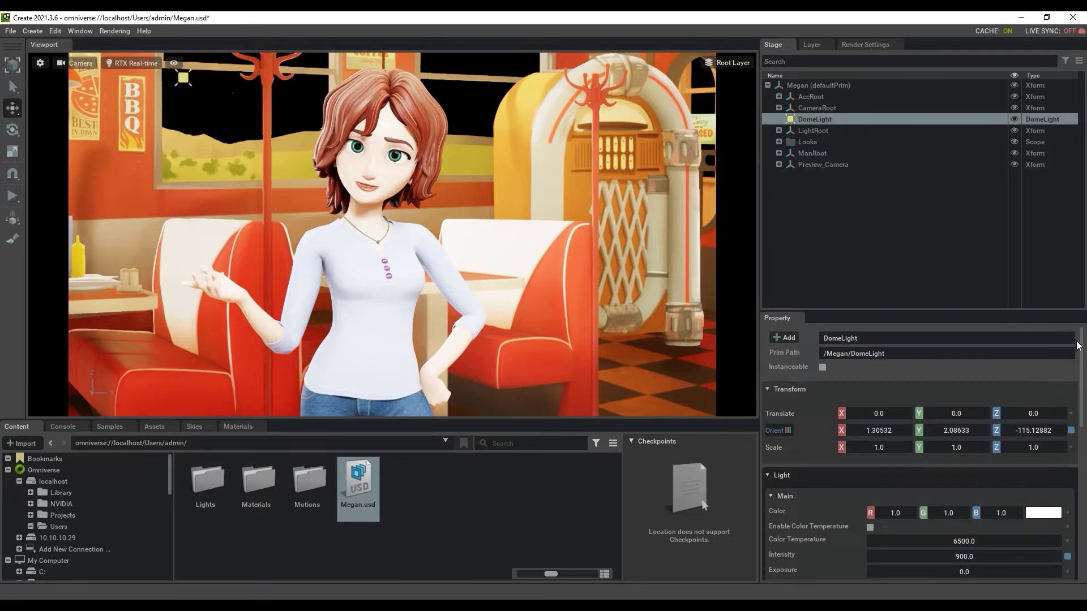
pyautogui.moveTo(1077, 346); pyautogui.dragTo(1078, 392)
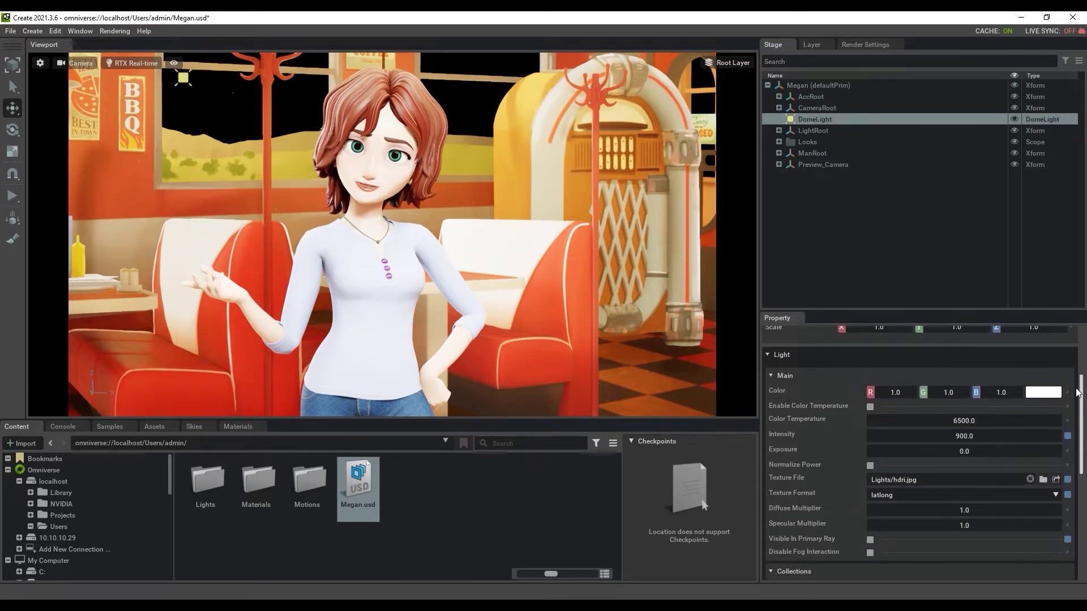
pyautogui.click(870, 541)
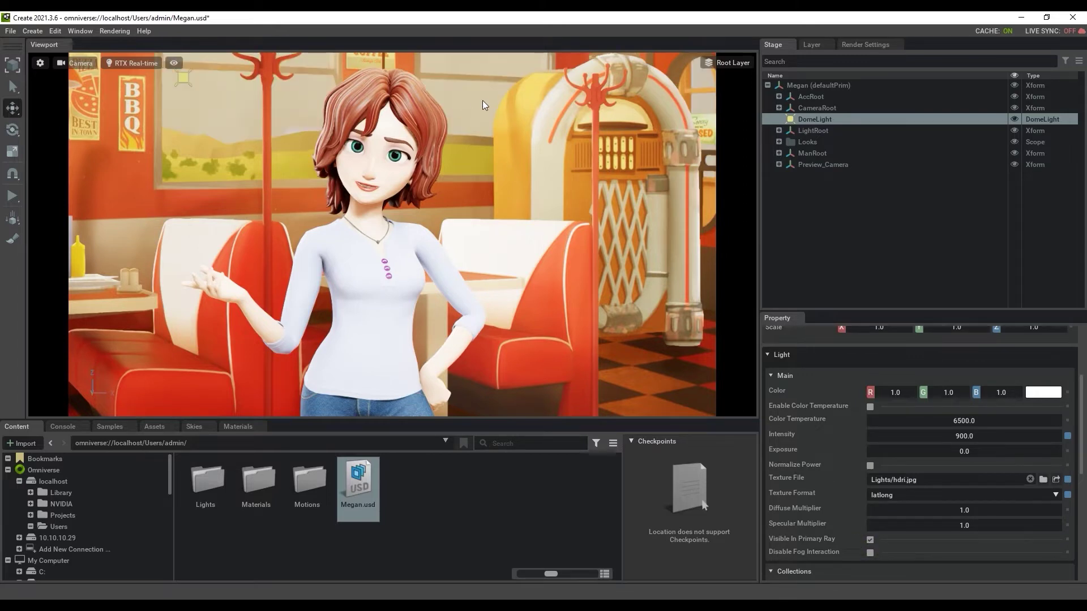
# - Set the f-Number / f-Stop of the Real-Time renderer's Tone Mapping post-processing to about 7.15
pyautogui.click(875, 47)
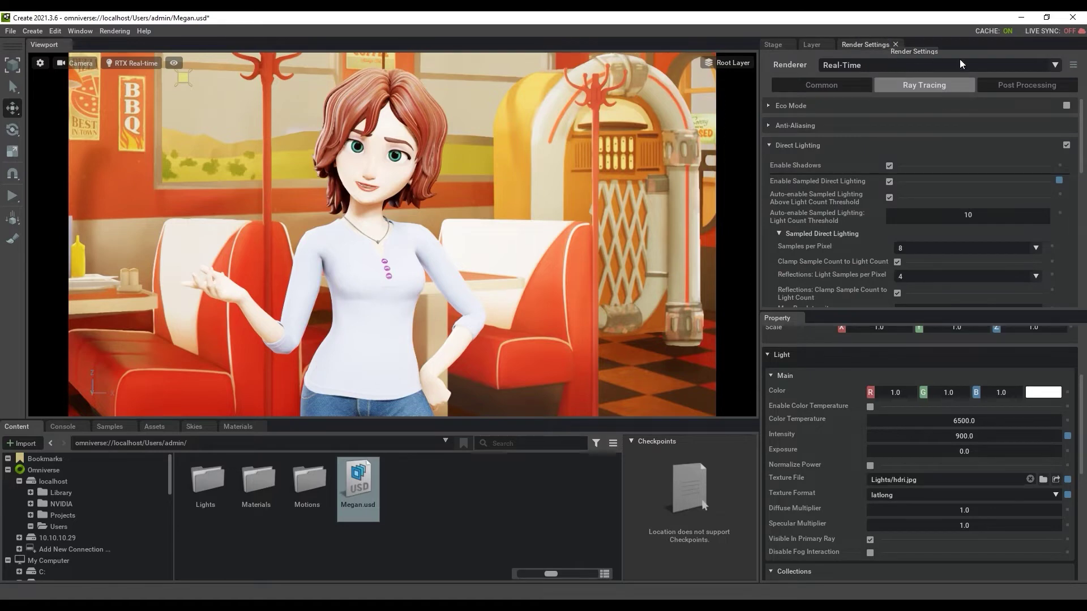
pyautogui.click(1047, 86)
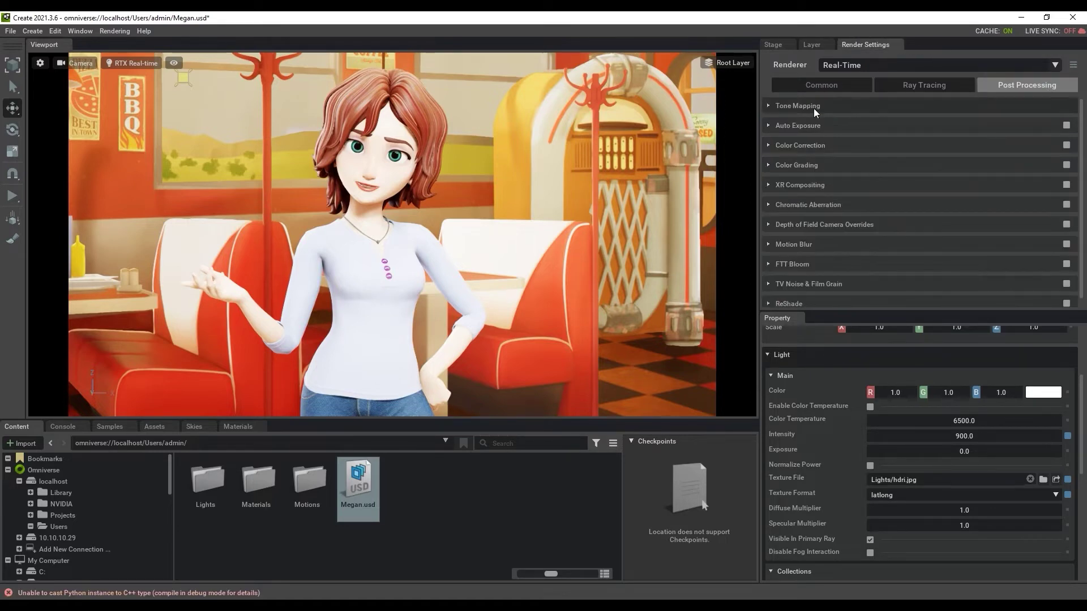
pyautogui.click(768, 106)
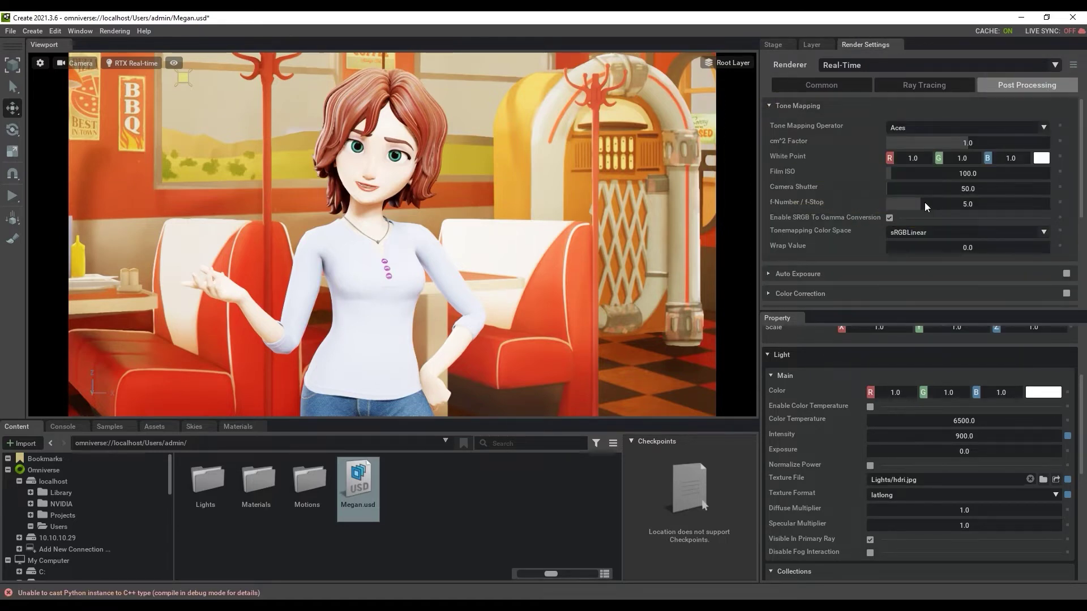
pyautogui.moveTo(925, 202); pyautogui.dragTo(941, 201)
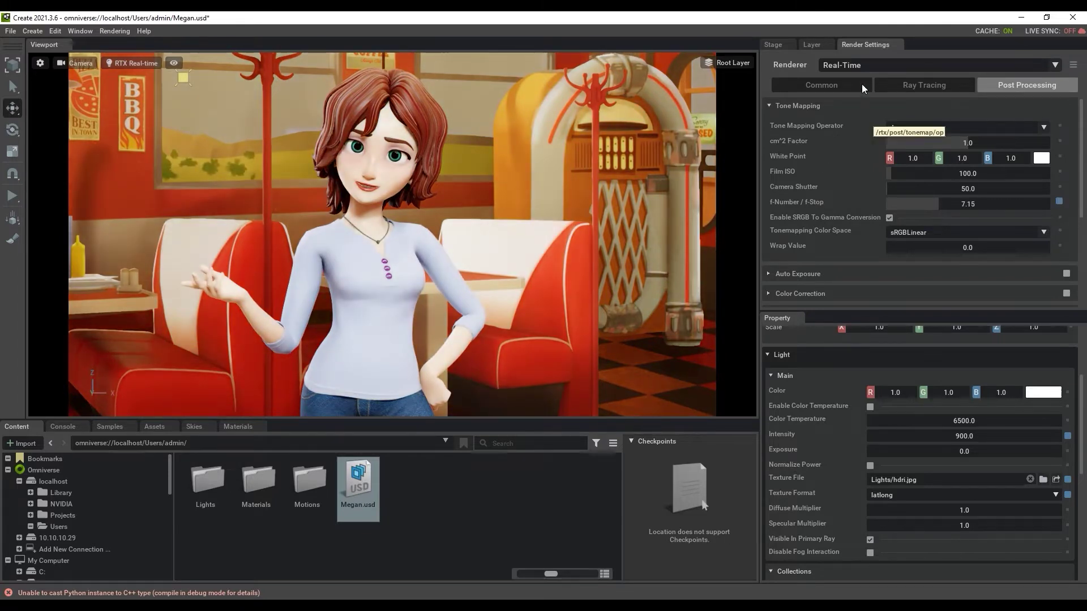
# - Tint the DomeLight's color light red, #FF9797
pyautogui.click(773, 45)
pyautogui.scroll(-1, 1012, 432)
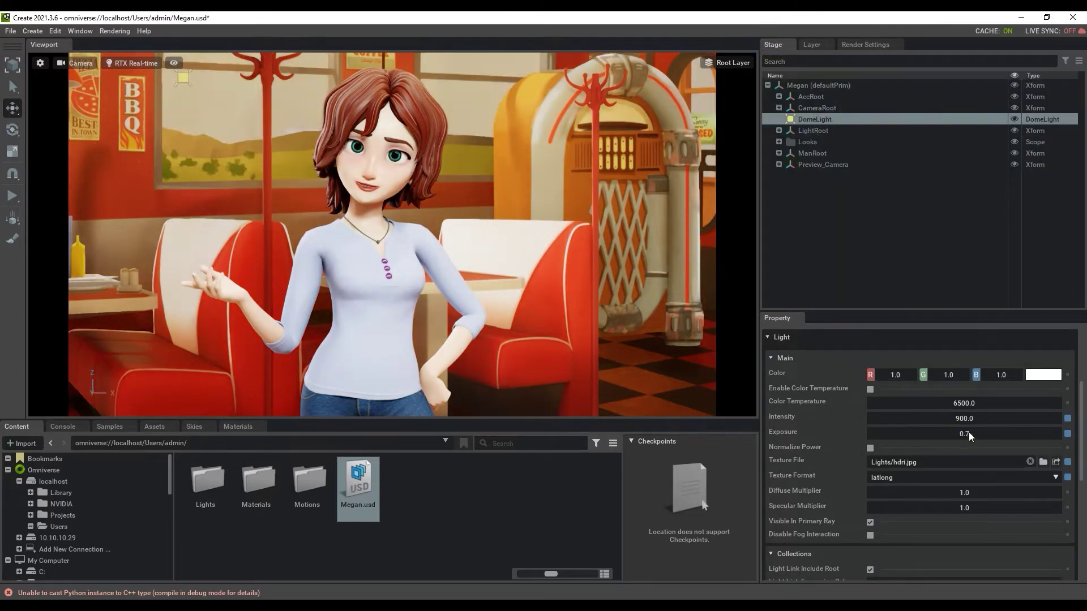
pyautogui.click(1042, 376)
pyautogui.moveTo(900, 380); pyautogui.dragTo(949, 379)
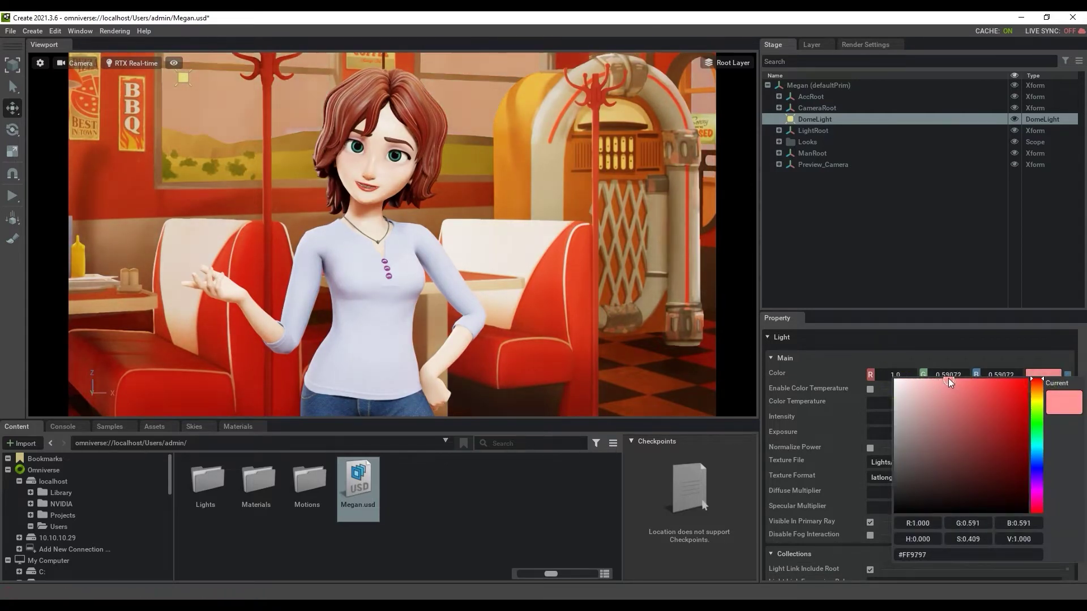
pyautogui.click(974, 293)
pyautogui.click(974, 291)
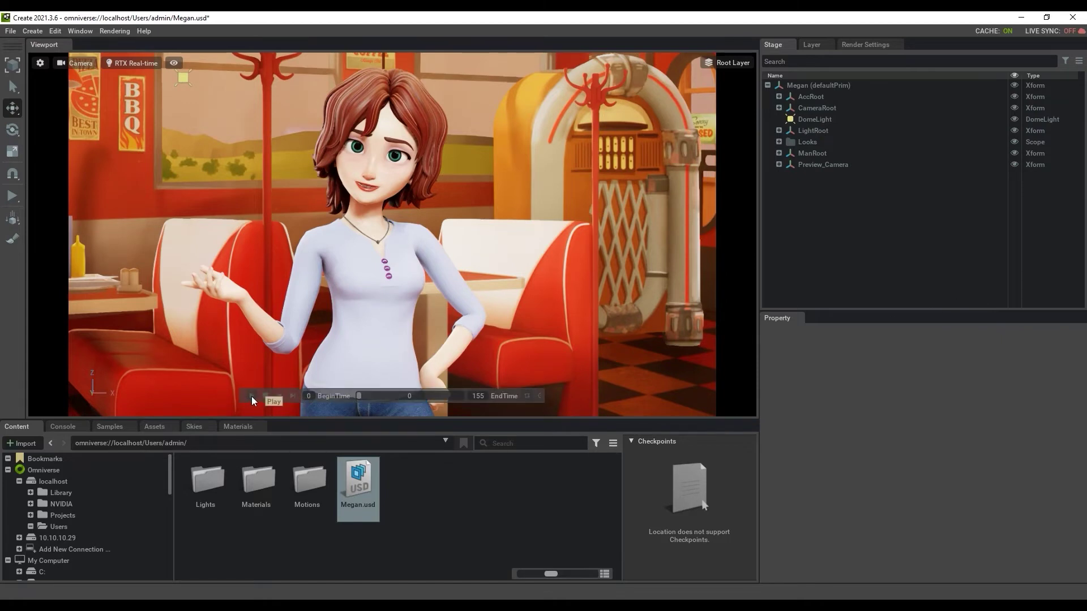
# - Play the character animation in the viewport, then stop playback
pyautogui.click(251, 396)
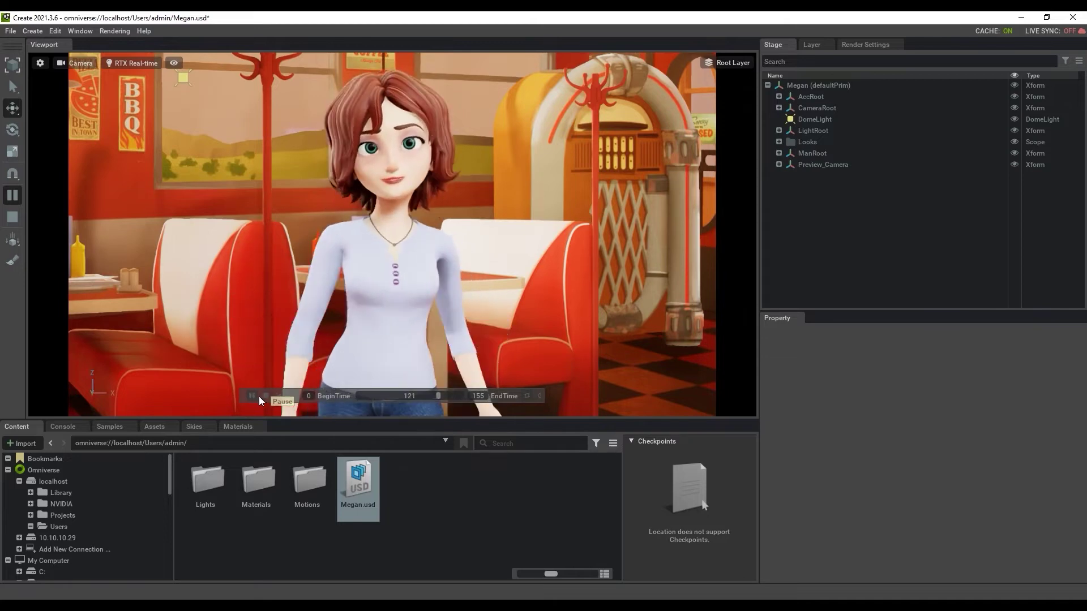
pyautogui.click(264, 396)
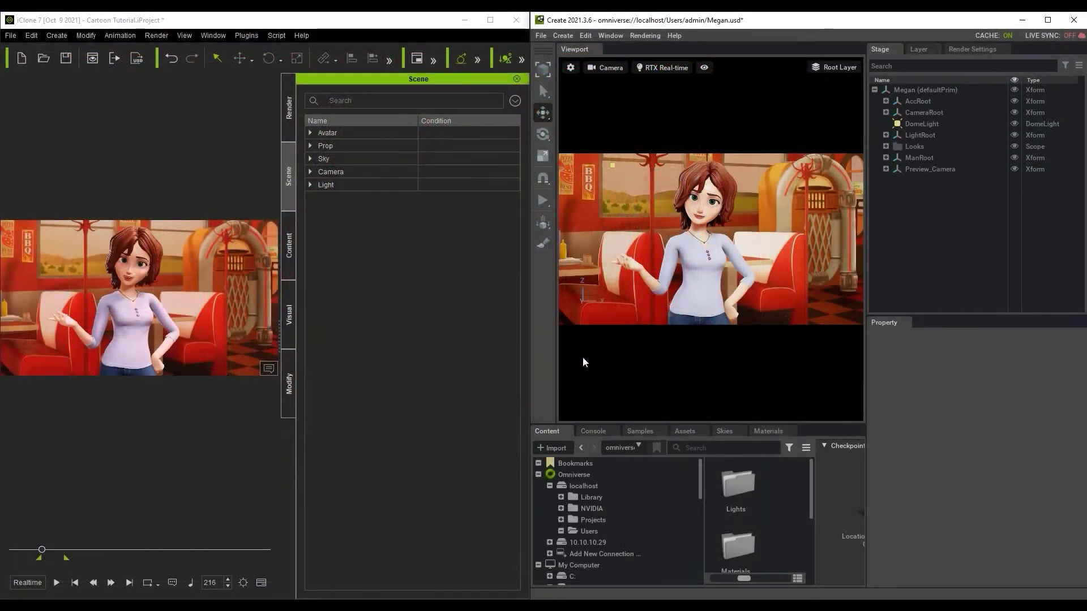
# - Compare the Megan avatar in iClone's scene list with the Megan SkelRoot under ManRoot in Omniverse Create
pyautogui.click(312, 135)
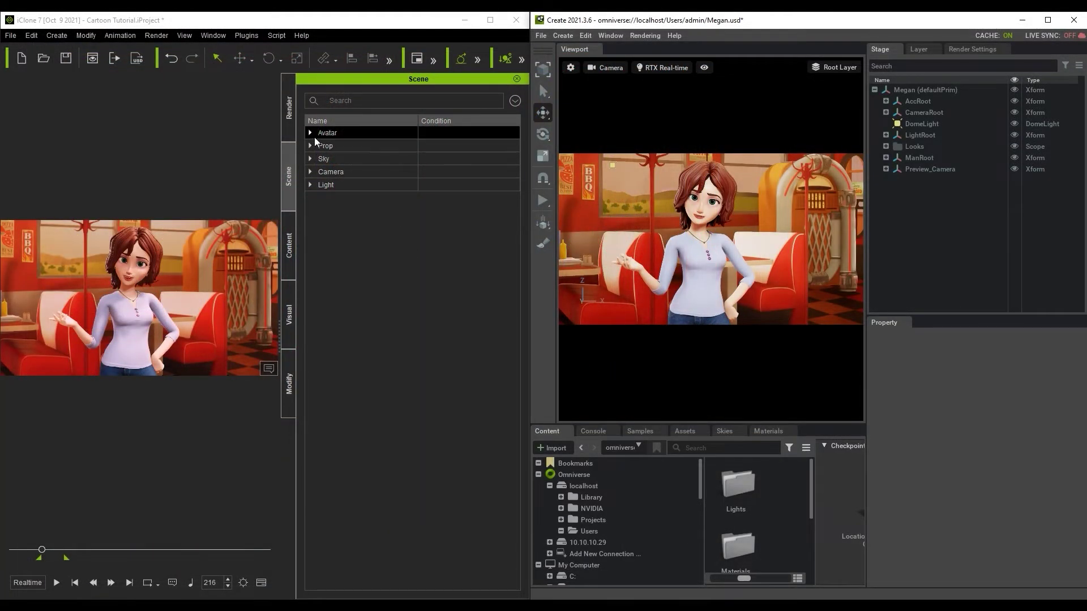
pyautogui.click(350, 147)
pyautogui.click(886, 158)
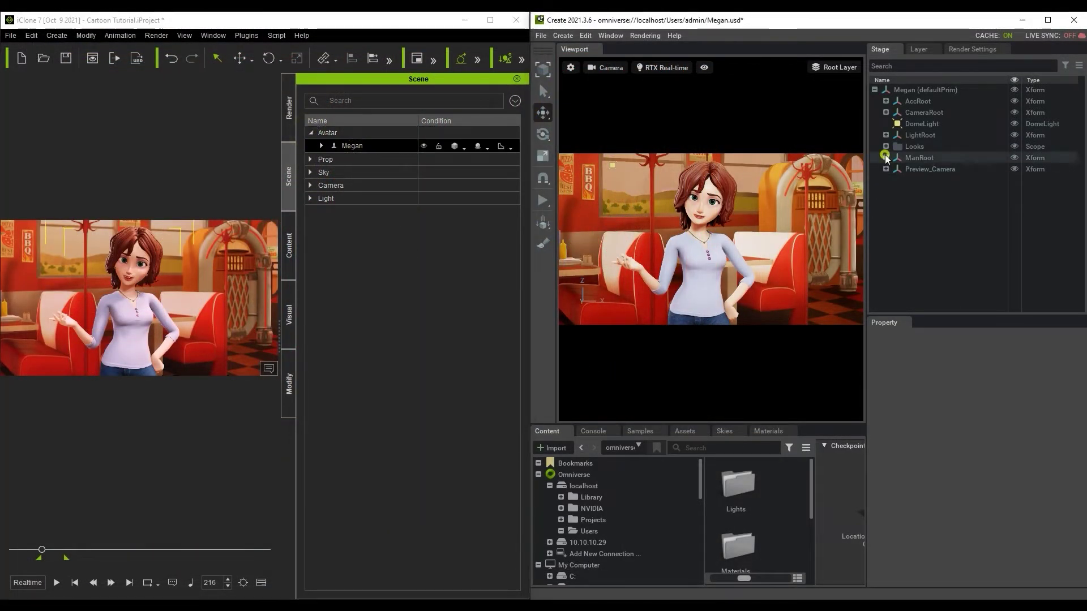
pyautogui.click(937, 169)
pyautogui.click(311, 133)
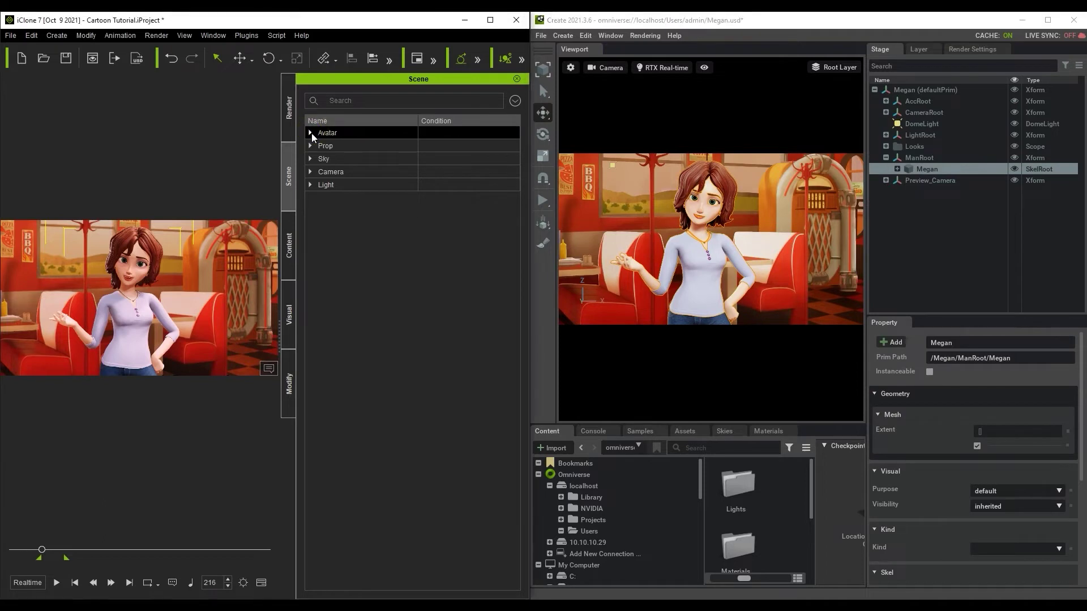
# - Compare the four Image_Plane props in iClone's scene list with the contents of AccRoot in Omniverse Create
pyautogui.click(311, 146)
pyautogui.click(369, 159)
pyautogui.keyDown('shift'); pyautogui.click(367, 200); pyautogui.keyUp('shift')
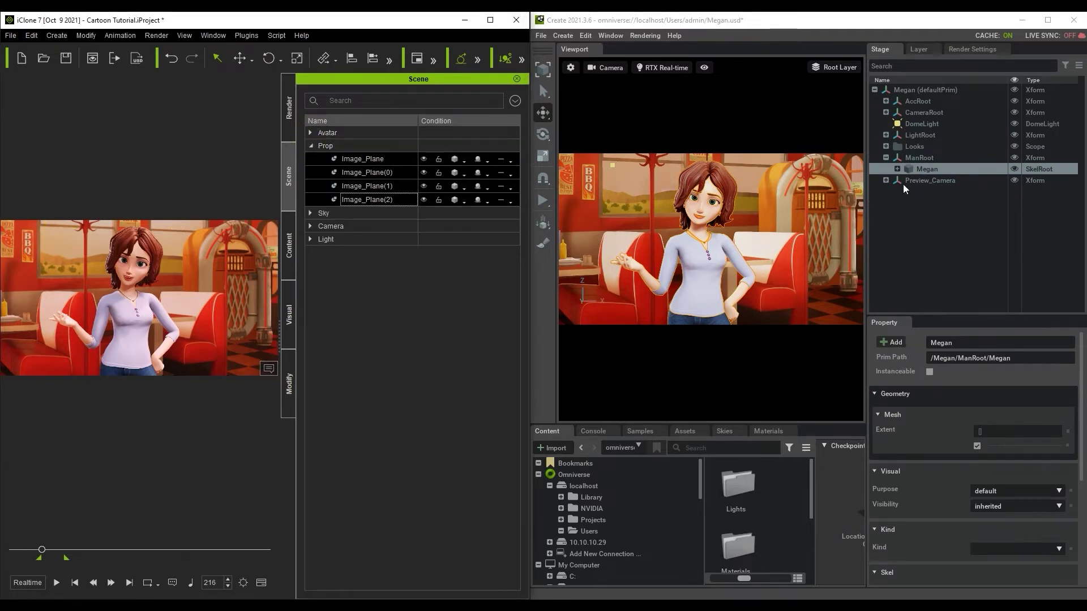
pyautogui.click(886, 158)
pyautogui.click(886, 100)
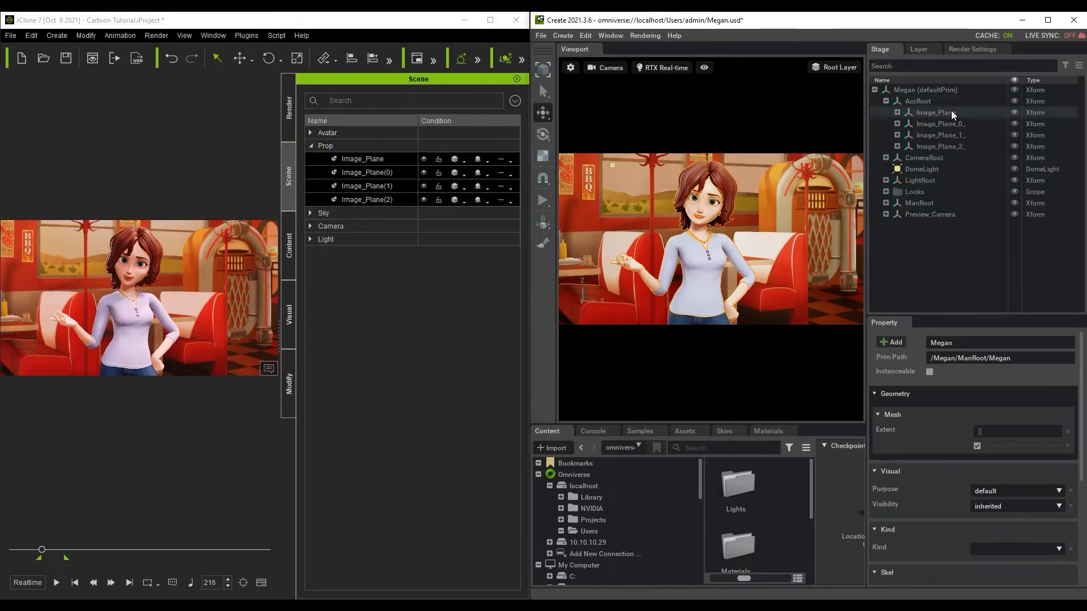
pyautogui.click(311, 146)
# - Compare iClone's scene camera with the Camera under CameraRoot and the separate Preview_Camera in Omniverse Create
pyautogui.click(311, 172)
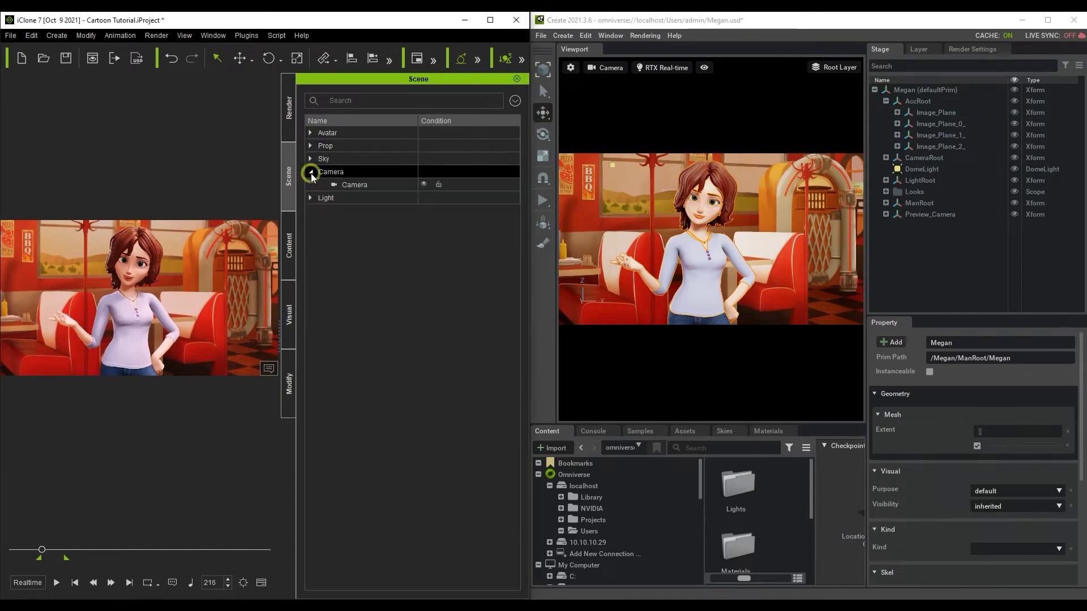
pyautogui.click(372, 185)
pyautogui.click(887, 101)
pyautogui.click(886, 112)
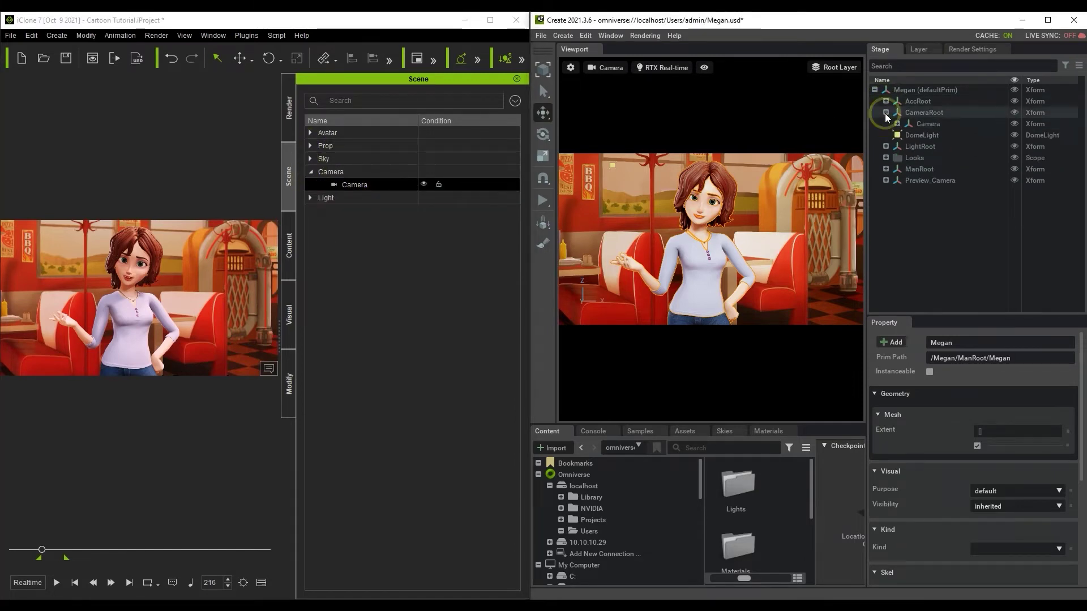
pyautogui.click(929, 124)
pyautogui.click(920, 180)
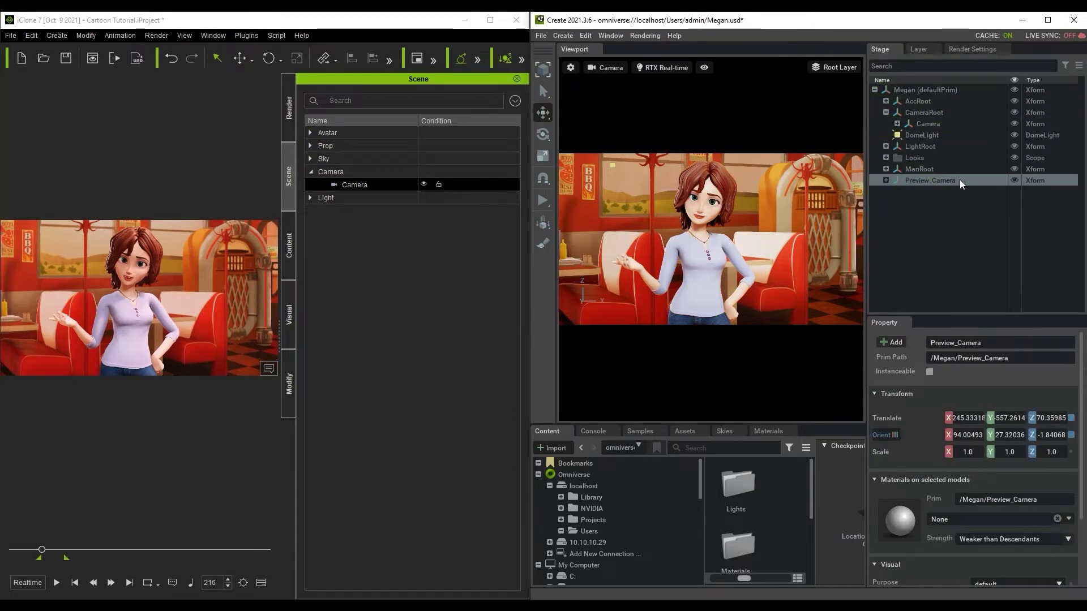
pyautogui.click(887, 112)
pyautogui.click(311, 171)
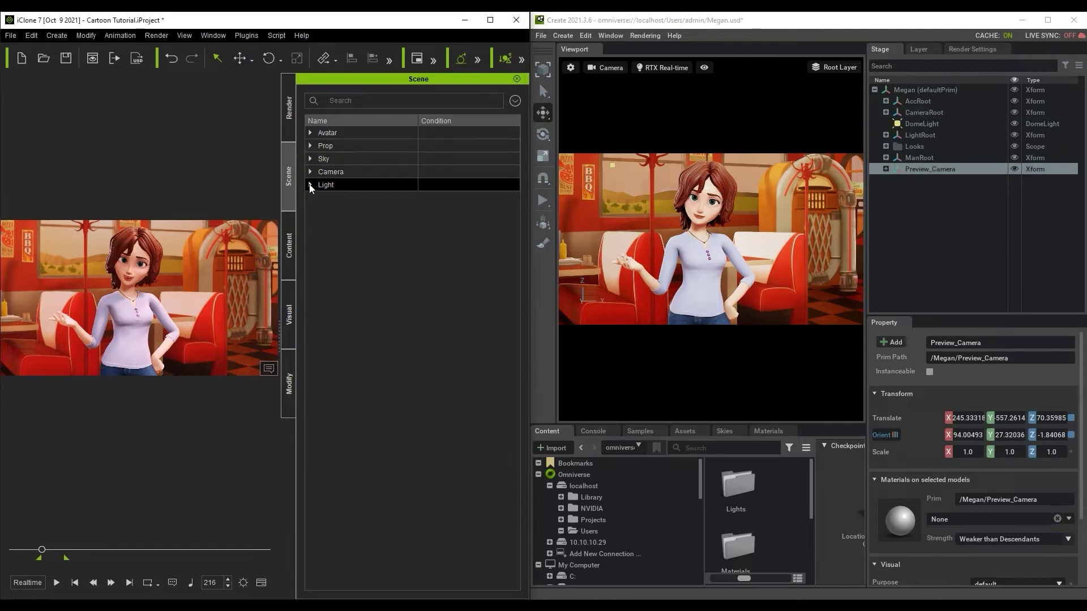
# - Compare iClone's directional, rim and key lights one by one with the matching lights under LightRoot in Omniverse Create
pyautogui.click(311, 185)
pyautogui.click(372, 198)
pyautogui.click(375, 211)
pyautogui.click(376, 224)
pyautogui.click(378, 237)
pyautogui.click(381, 249)
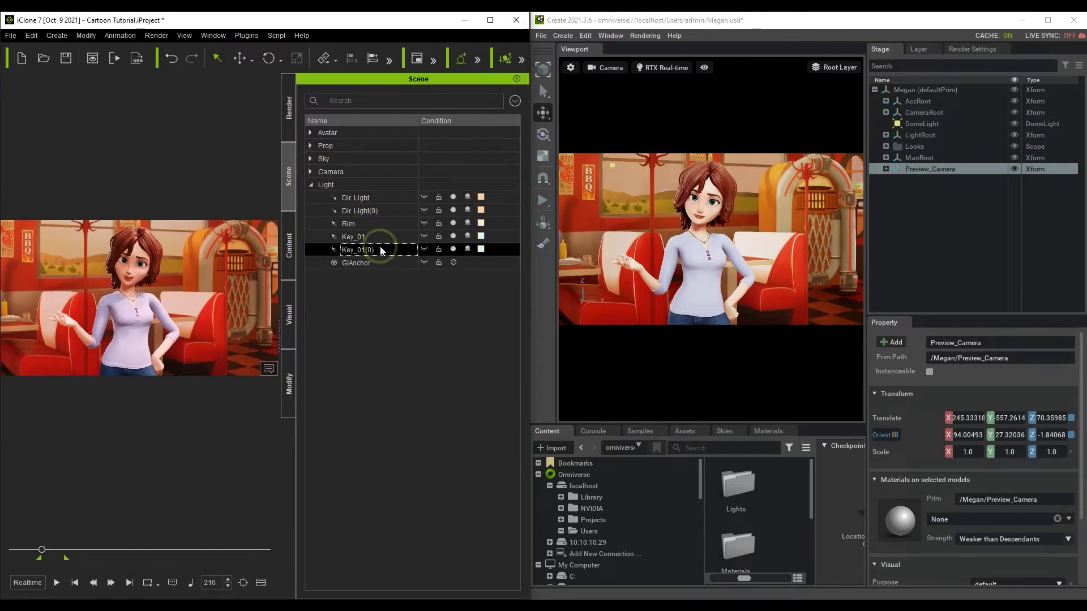
pyautogui.click(886, 135)
pyautogui.click(940, 147)
pyautogui.click(942, 157)
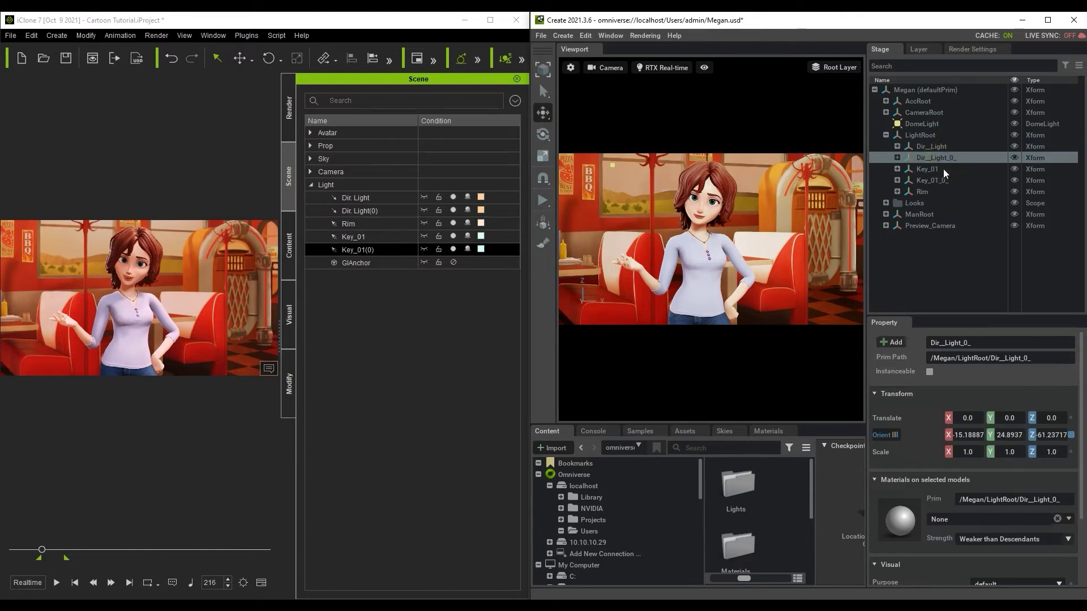
pyautogui.click(942, 169)
pyautogui.click(939, 180)
pyautogui.click(937, 191)
# - Compare iClone's Image Based Lighting settings with the DomeLight in Omniverse Create
pyautogui.click(289, 315)
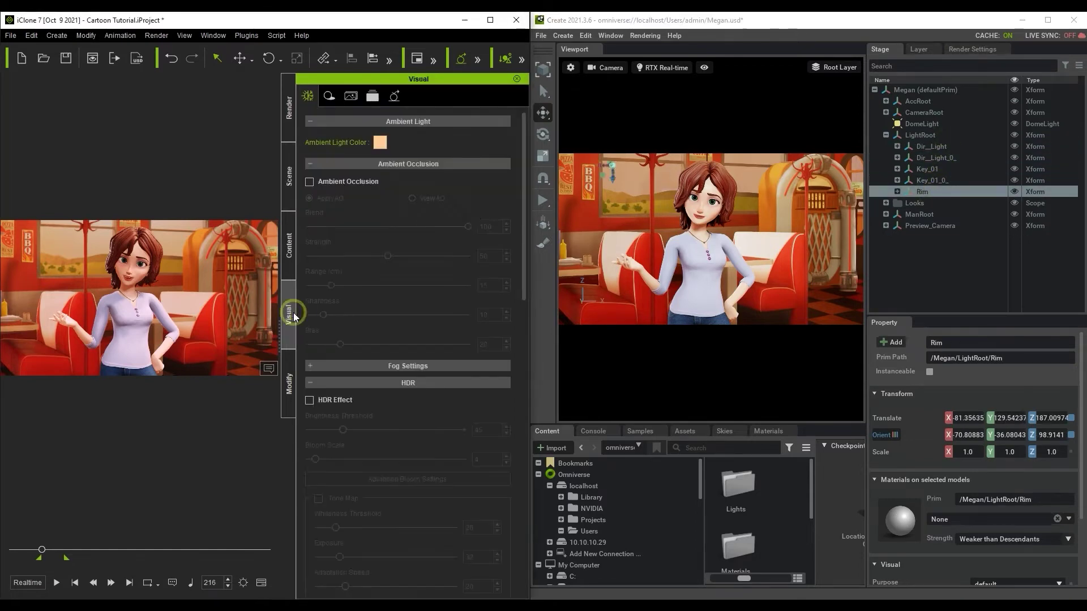
pyautogui.moveTo(525, 142); pyautogui.dragTo(502, 308)
pyautogui.scroll(-2, 502, 307)
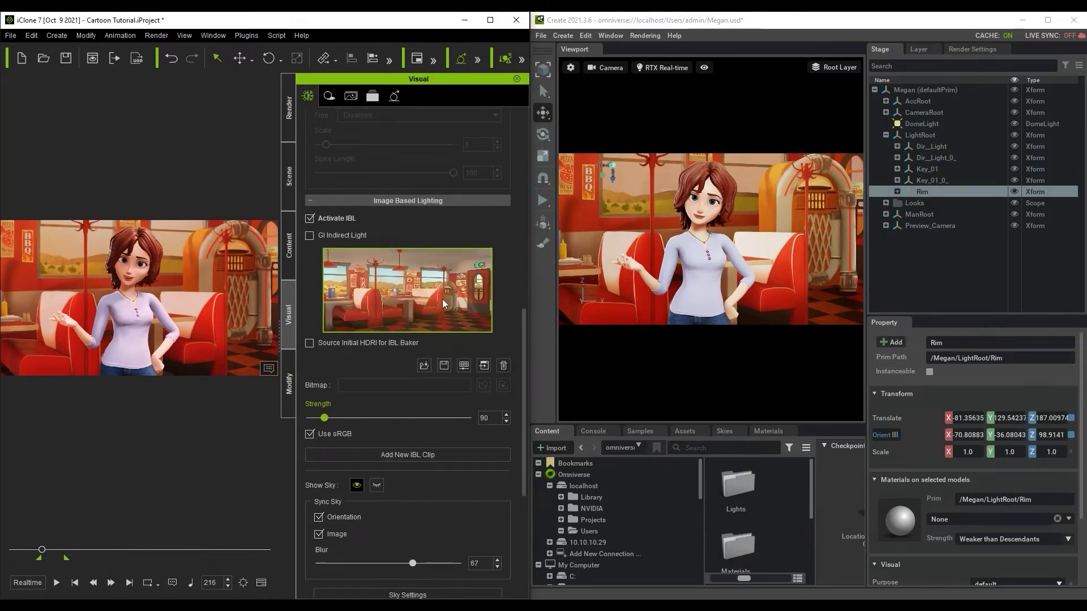
pyautogui.click(932, 124)
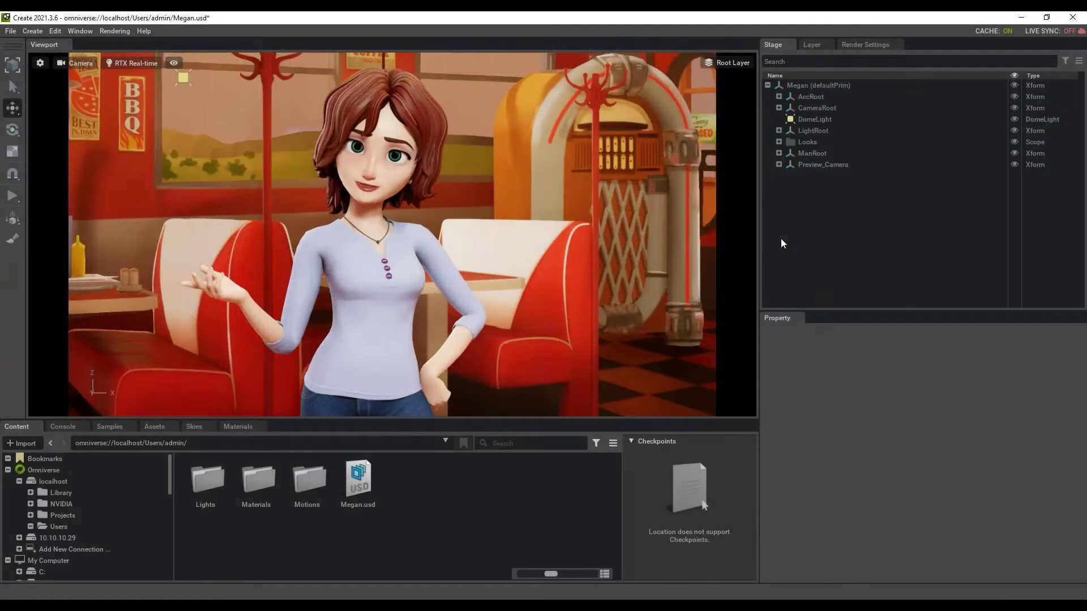
# - Expand the Looks scope in the Omniverse Create stage and review the character's and props' materials
pyautogui.click(811, 143)
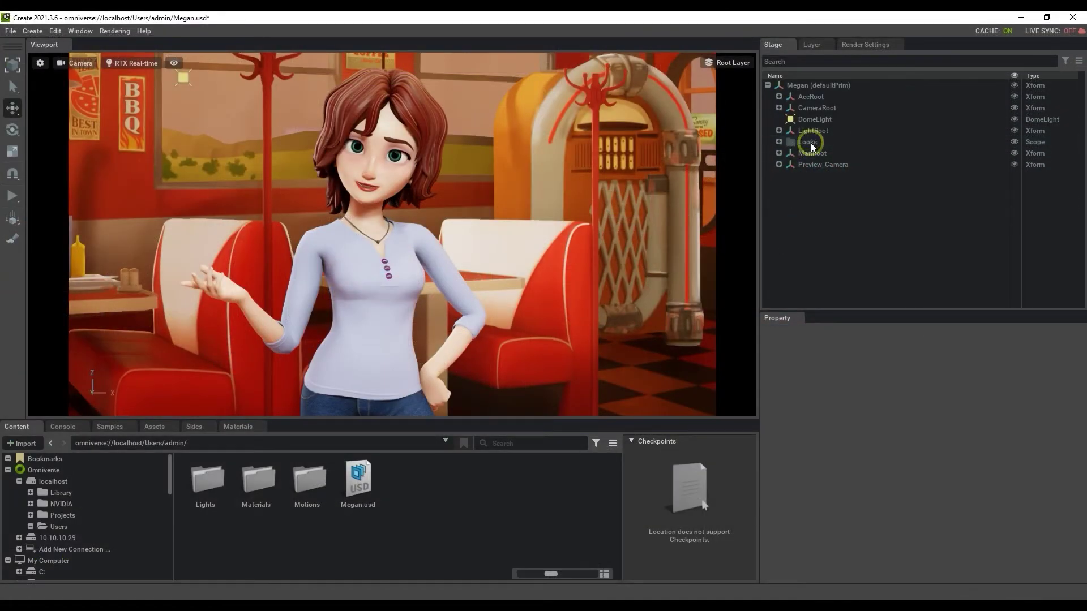
pyautogui.click(779, 142)
pyautogui.scroll(-3, 1081, 131)
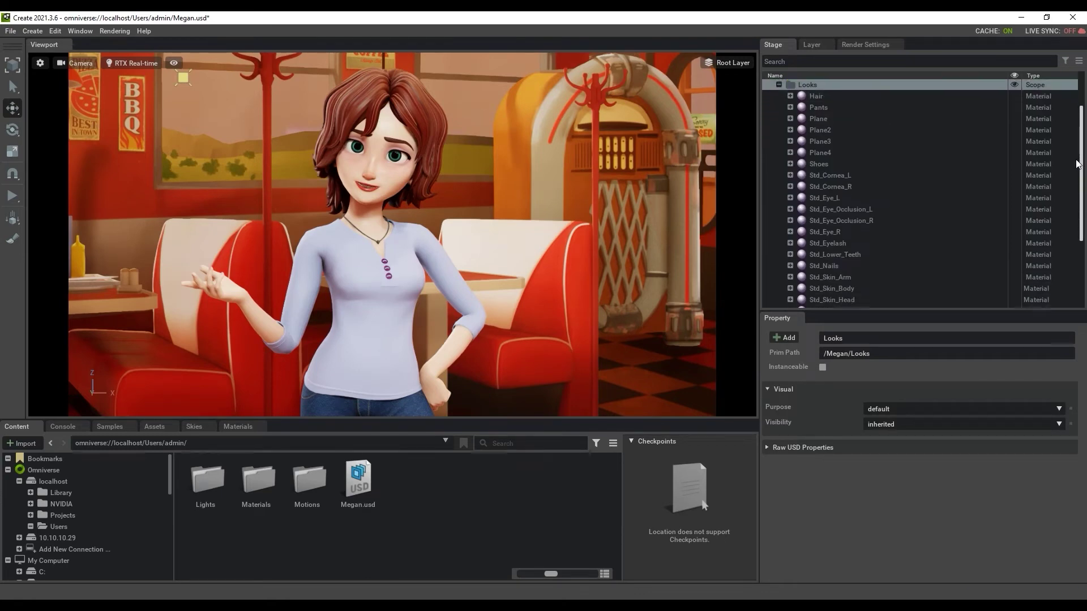
pyautogui.scroll(-5, 1073, 279)
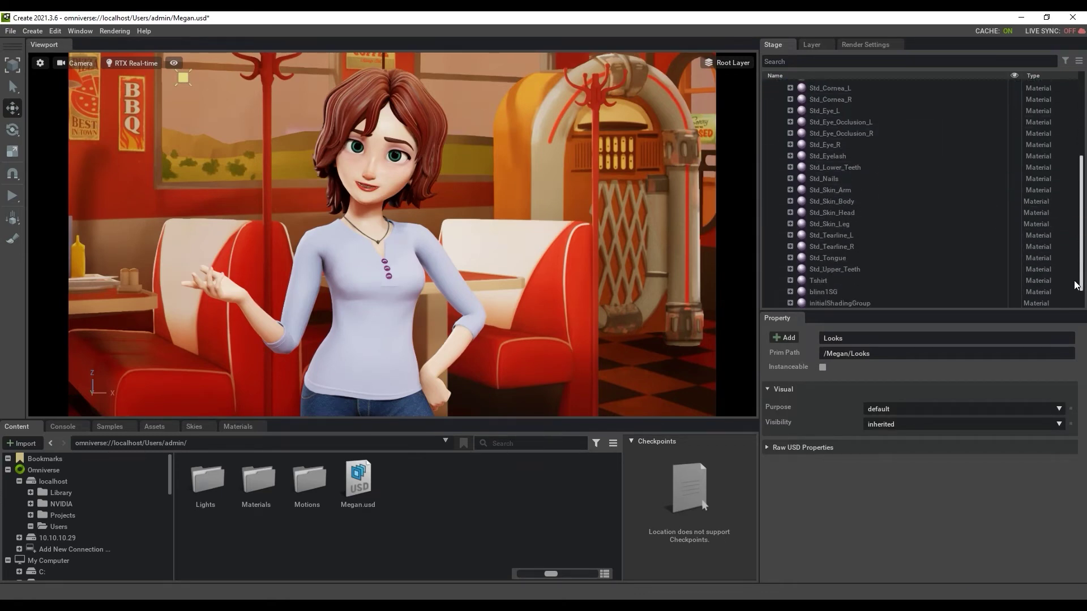
# - Collapse the Looks scope in the stage hierarchy after reviewing its materials
pyautogui.scroll(10, 1064, 226)
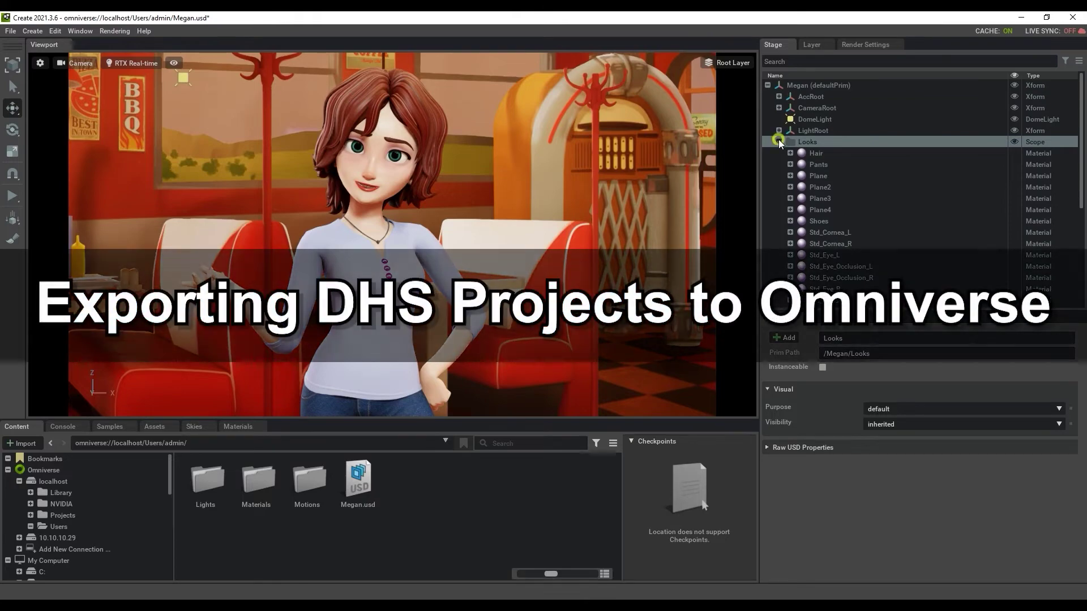
pyautogui.click(779, 142)
pyautogui.click(811, 211)
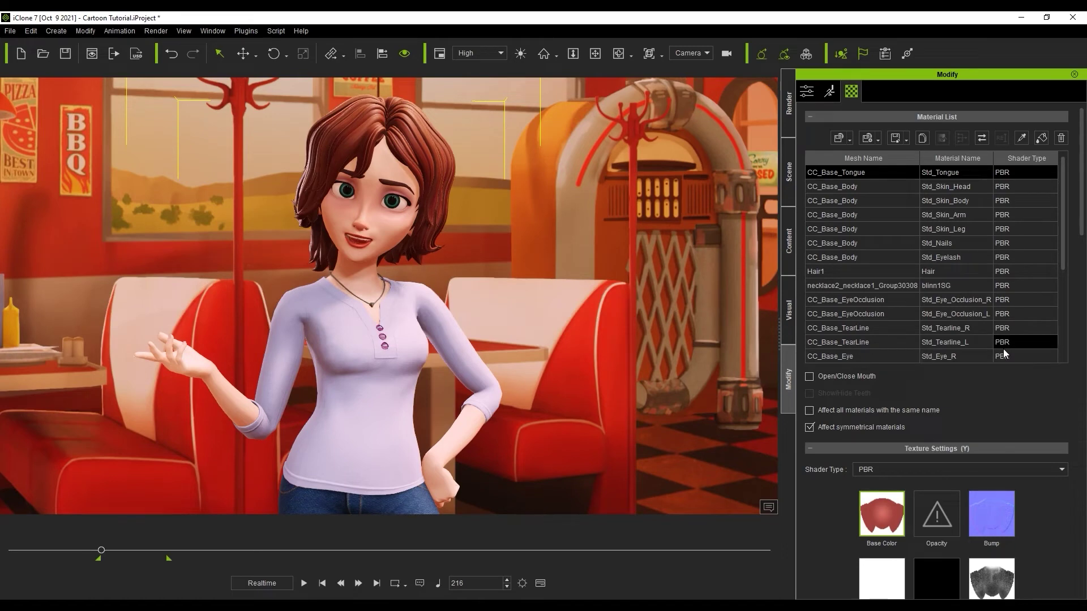
# - In iClone, convert the character's materials from PBR to the Digital Human Shader and review the shader types in the material list
pyautogui.click(982, 141)
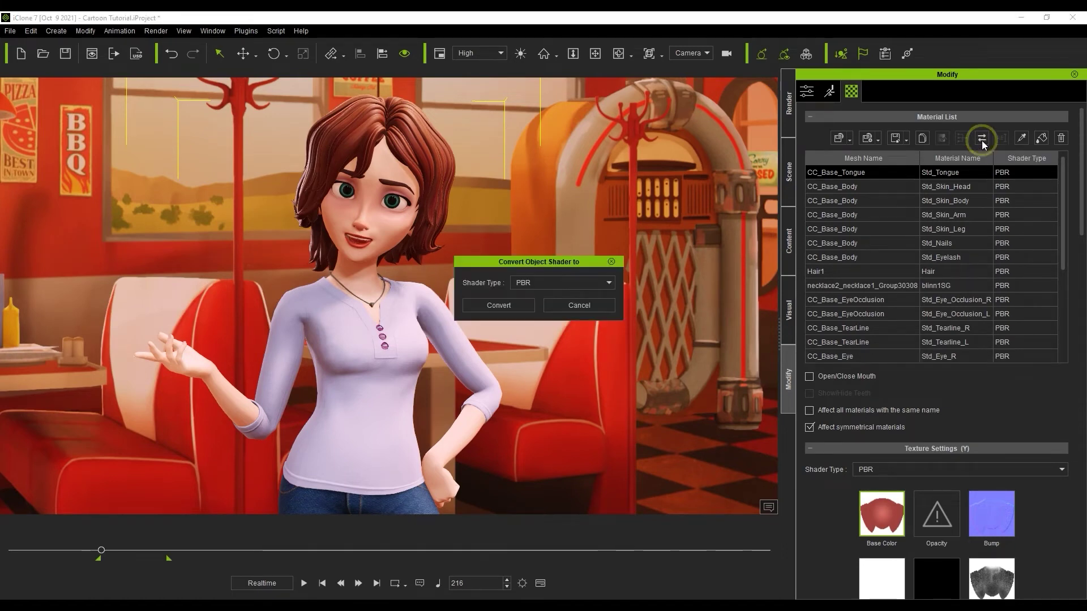
pyautogui.click(615, 283)
pyautogui.click(586, 312)
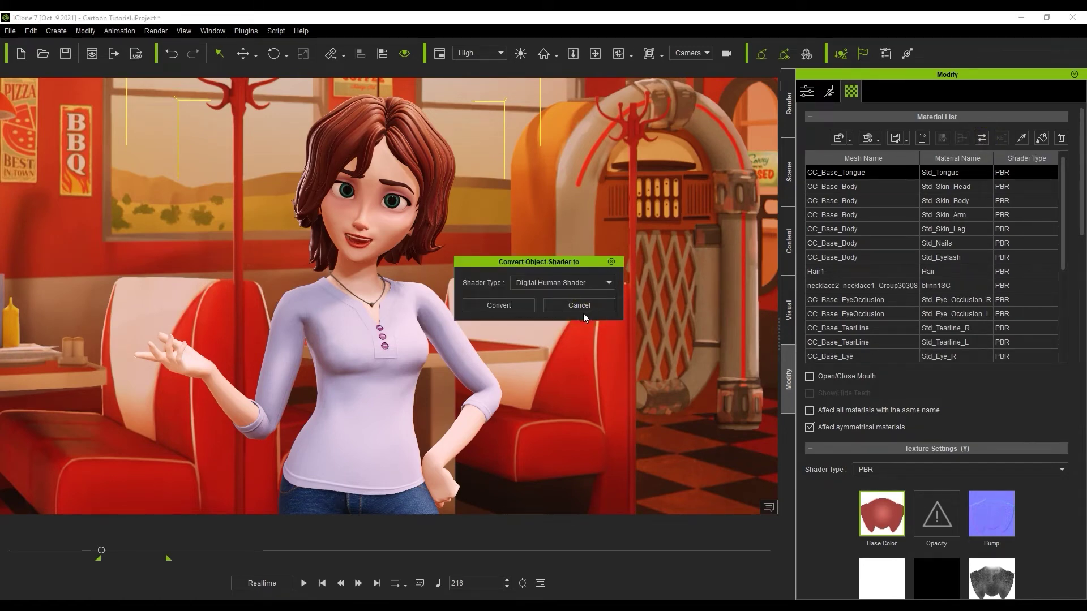
pyautogui.click(525, 308)
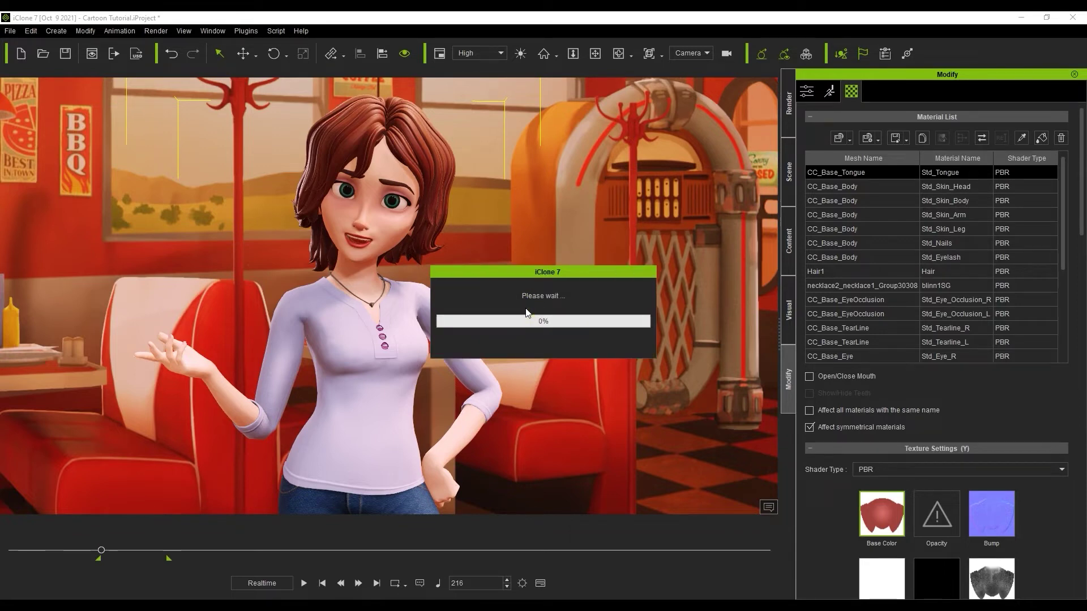
pyautogui.click(905, 177)
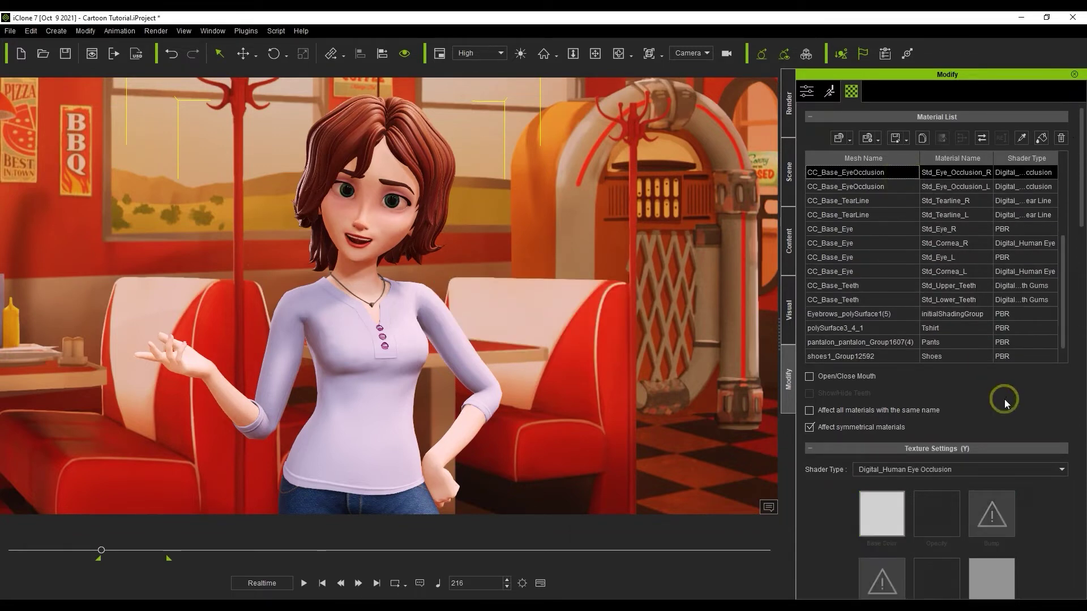
# - Start a USD export to Omniverse with the render mode RTX Path-Traced and the export range set to Range
pyautogui.click(133, 57)
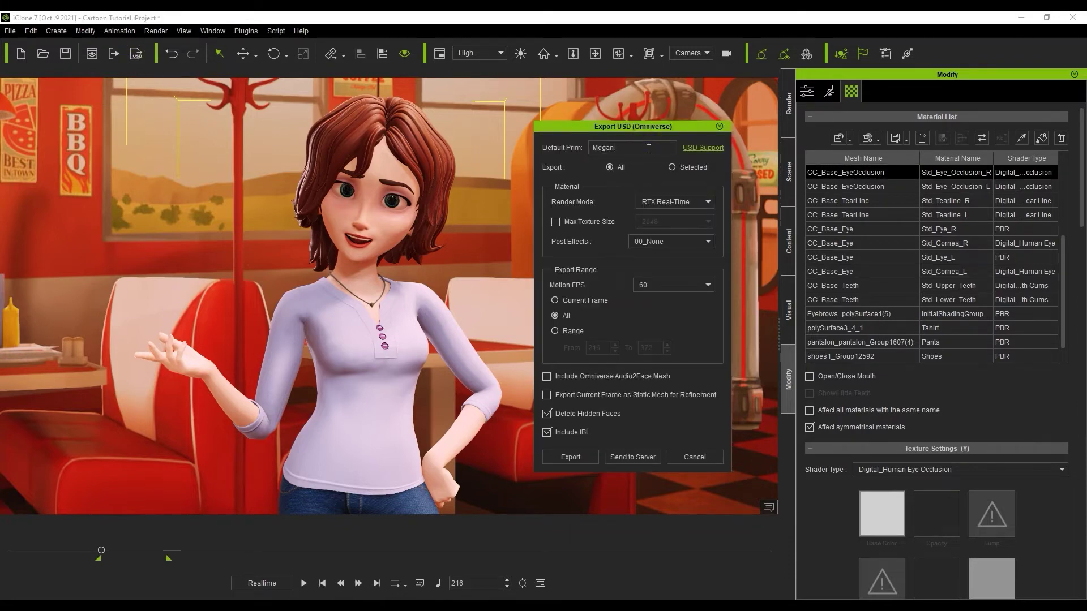
pyautogui.click(705, 202)
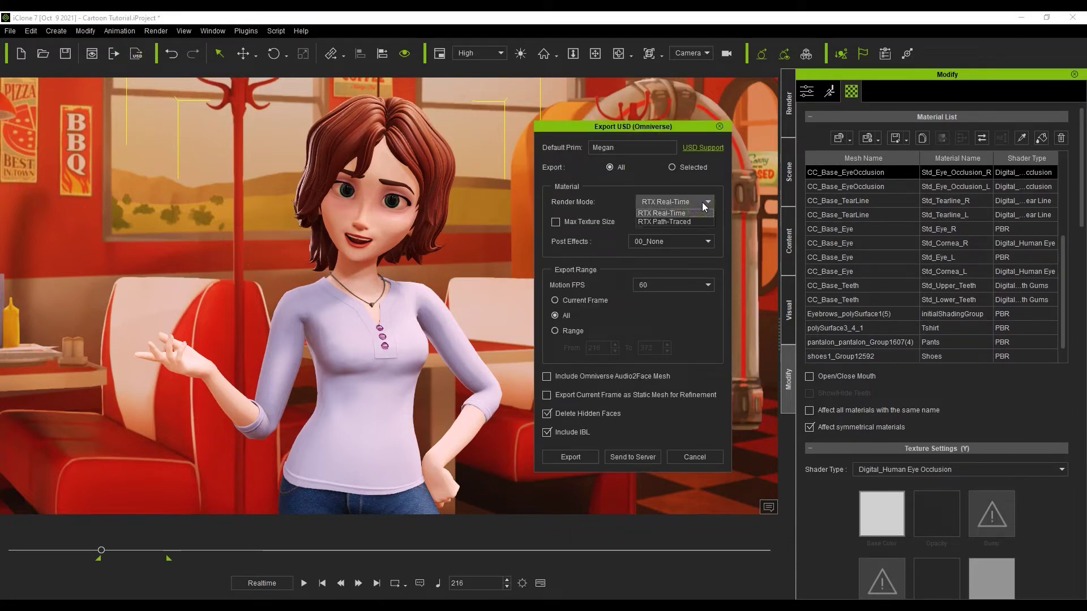
pyautogui.click(699, 222)
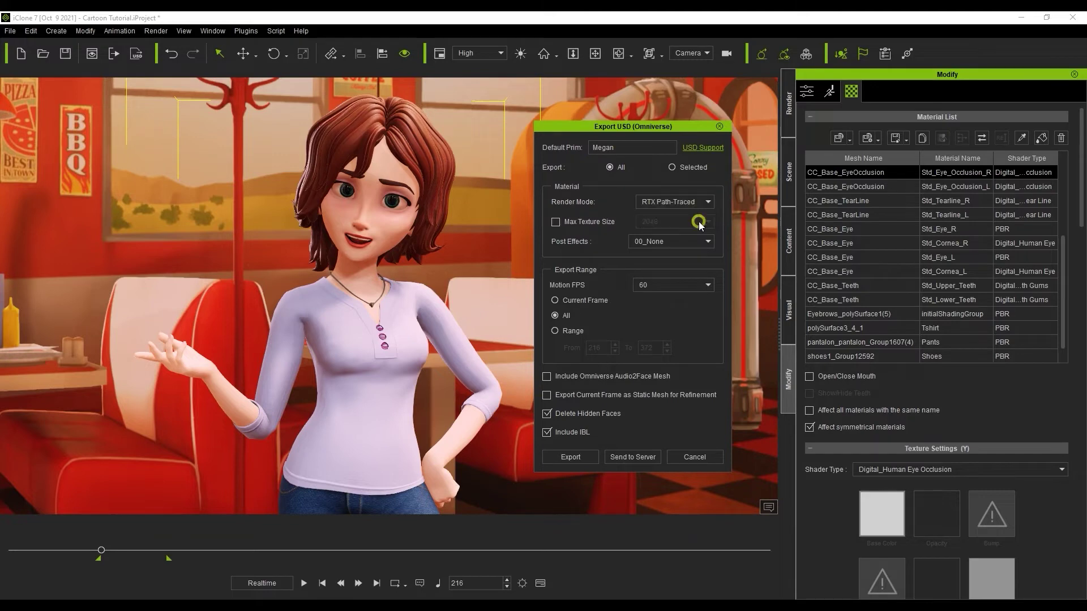
pyautogui.click(568, 333)
# - Send the scene to the Omniverse server at localhost/Users/admin with the file name Megan
pyautogui.click(633, 457)
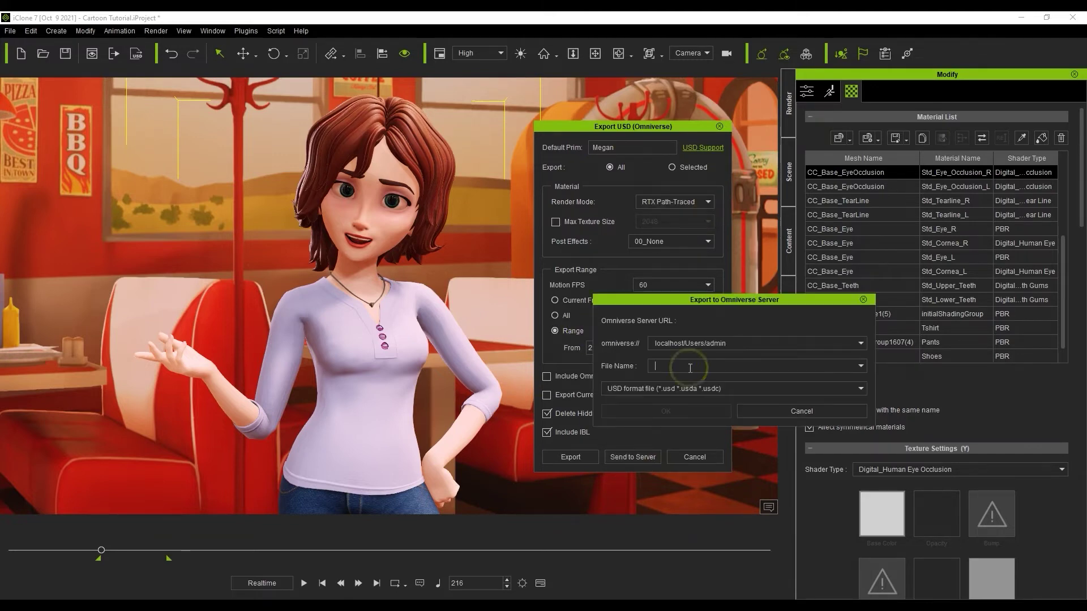
pyautogui.click(861, 366)
pyautogui.click(660, 378)
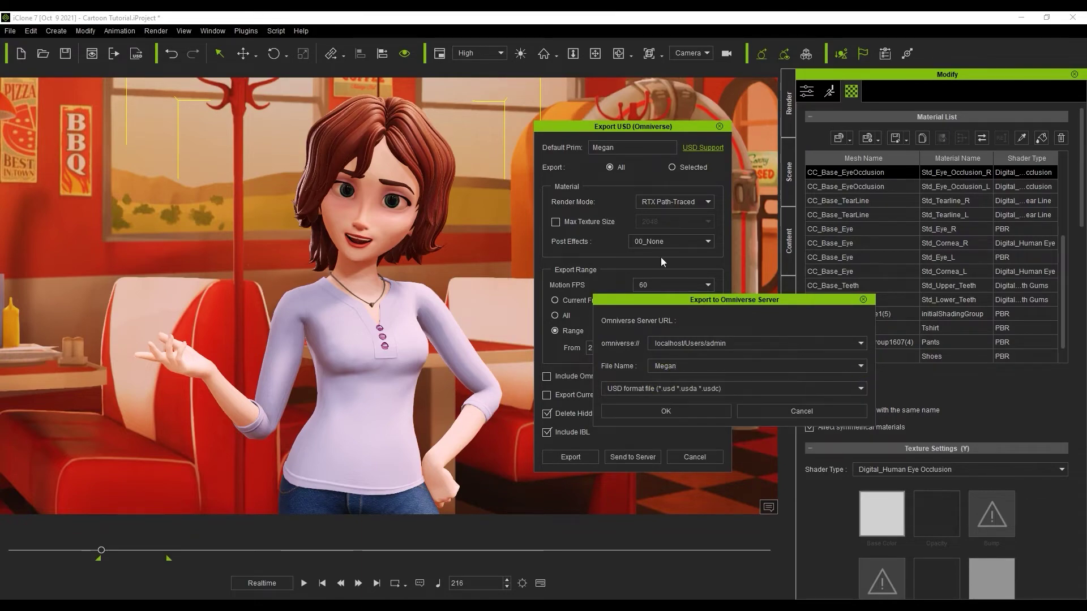
pyautogui.click(721, 416)
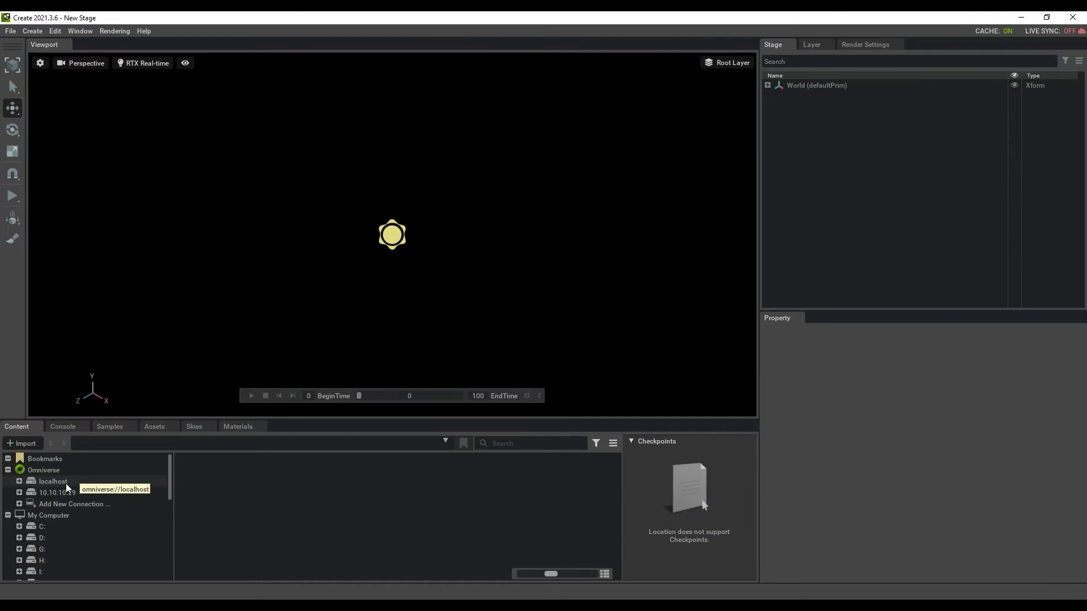
# - In Omniverse Create, browse to localhost/Users/admin and open Megan.usd
pyautogui.click(68, 483)
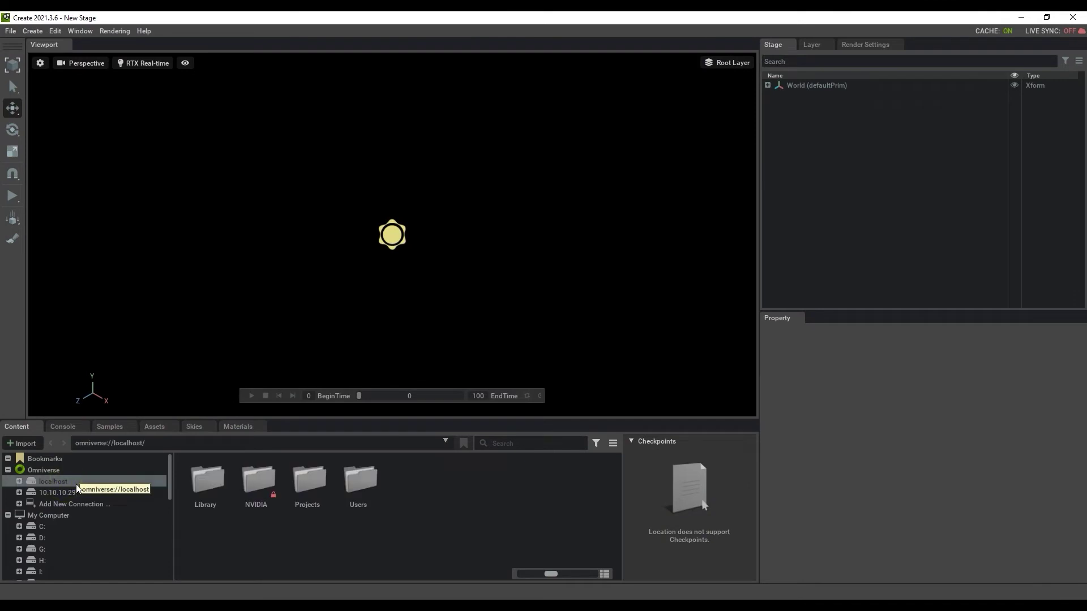
pyautogui.doubleClick(376, 484)
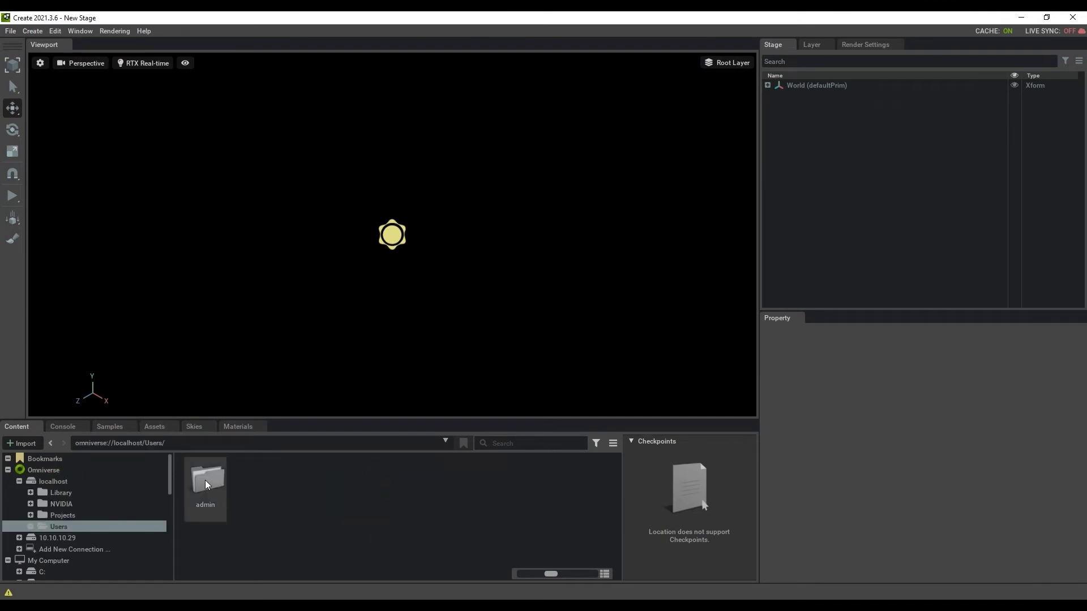
pyautogui.doubleClick(205, 480)
pyautogui.click(356, 492)
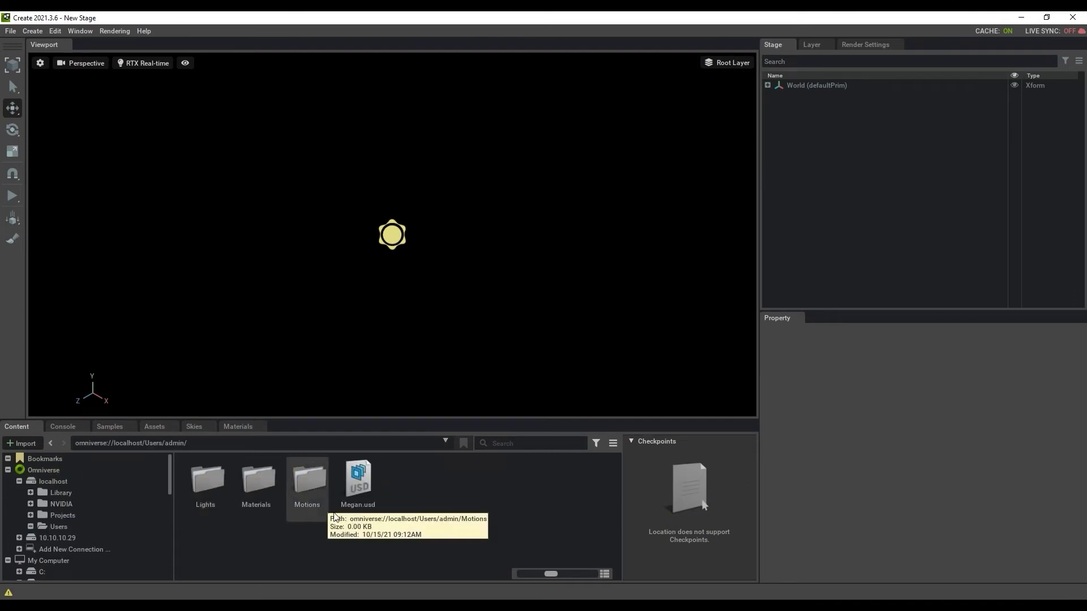
pyautogui.doubleClick(360, 486)
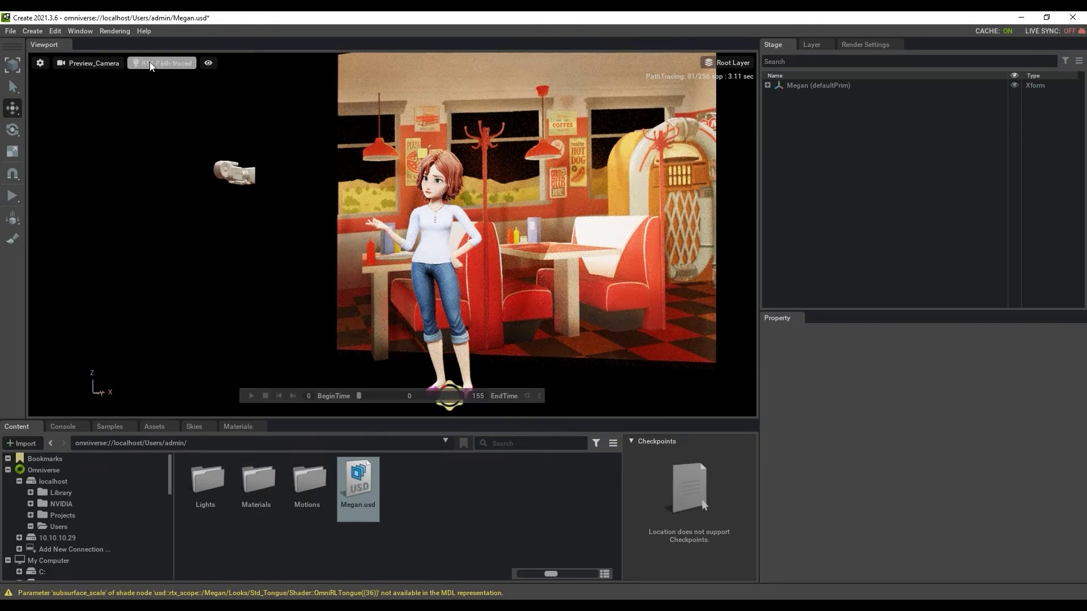
# - Check the available render modes and switch the viewport from Preview_Camera to the scene's Camera
pyautogui.click(181, 66)
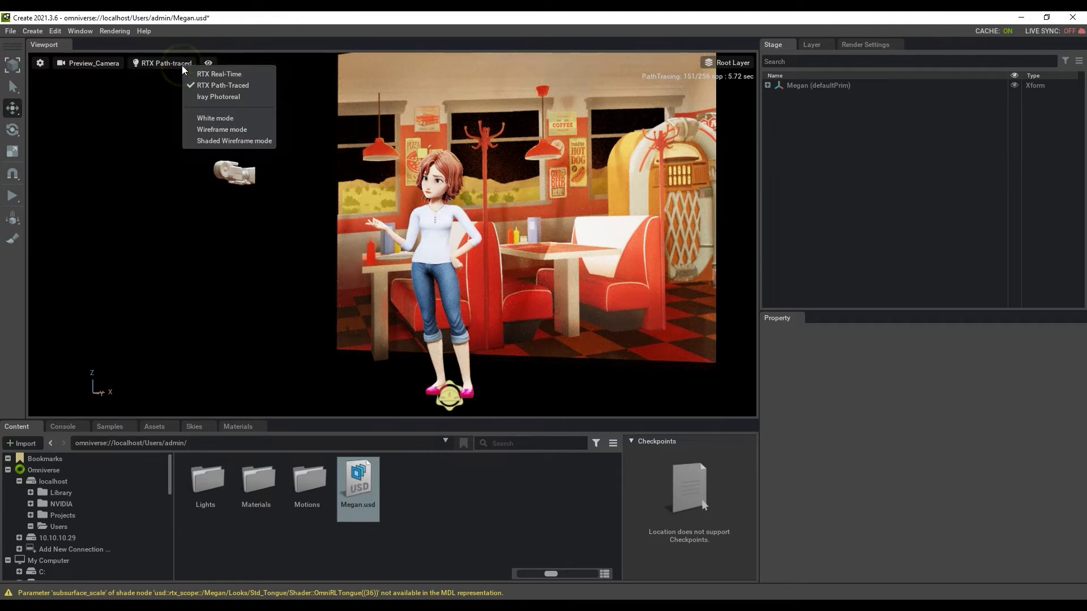
pyautogui.click(107, 63)
pyautogui.moveTo(135, 70)
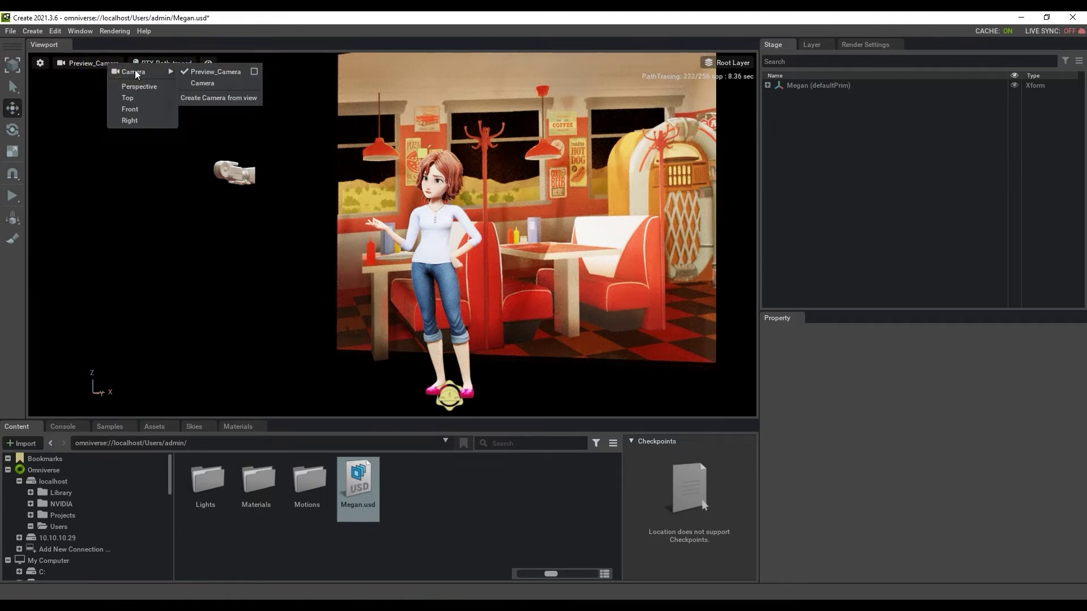
pyautogui.click(201, 83)
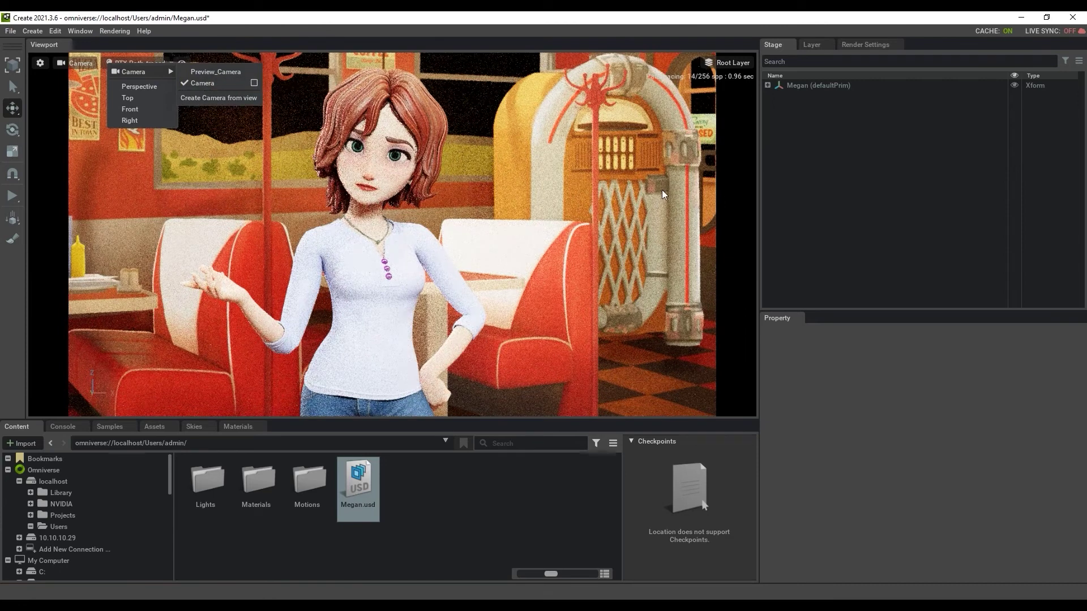
pyautogui.click(826, 161)
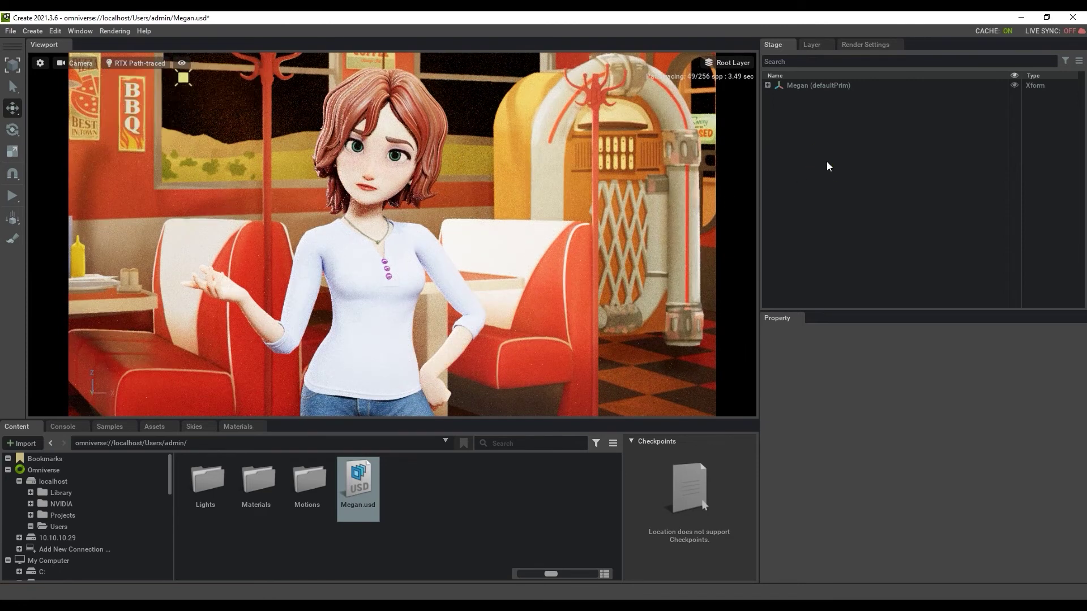
# - Select the DomeLight under the Megan prim and enable Visible In Primary Ray
pyautogui.click(768, 85)
pyautogui.click(819, 120)
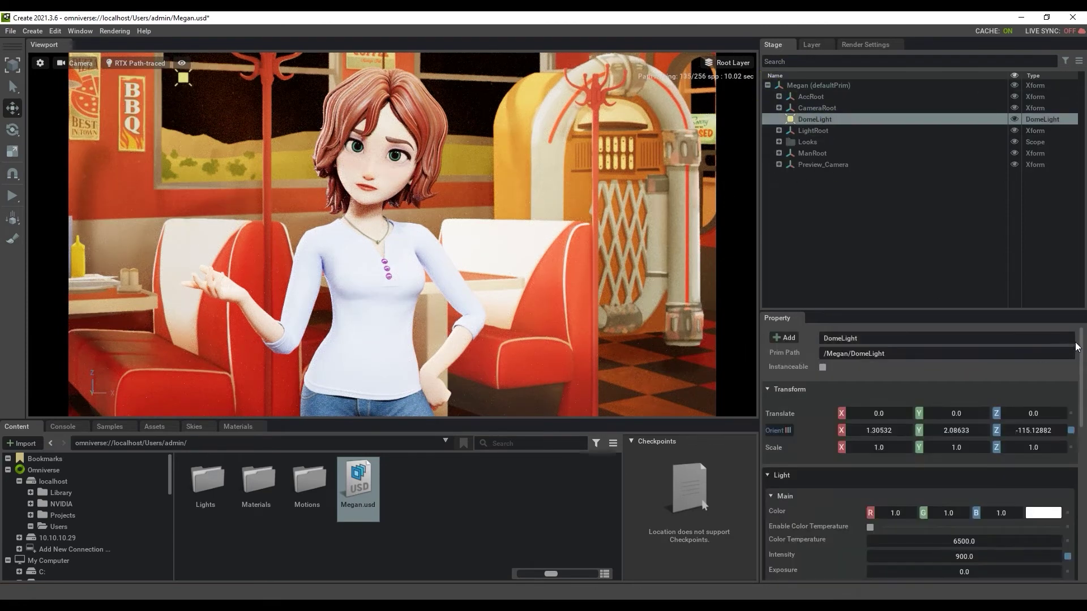
pyautogui.scroll(-5, 898, 471)
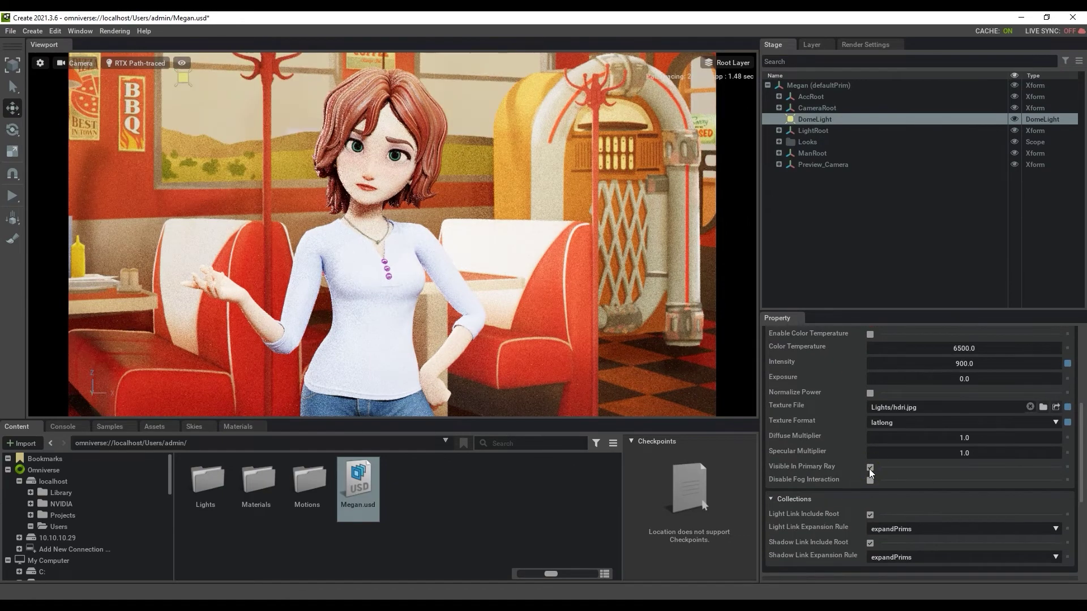
# - Raise the f-Number / f-Stop in the post-processing Tone Mapping settings to about 7.08
pyautogui.click(864, 45)
pyautogui.click(1020, 86)
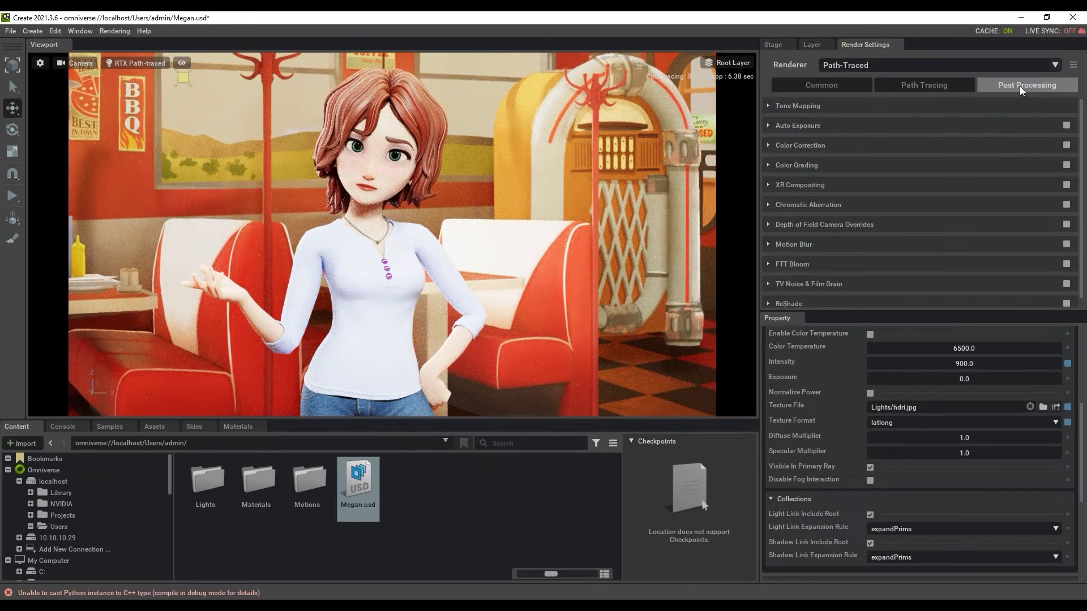
pyautogui.click(769, 105)
pyautogui.moveTo(922, 202); pyautogui.dragTo(940, 203)
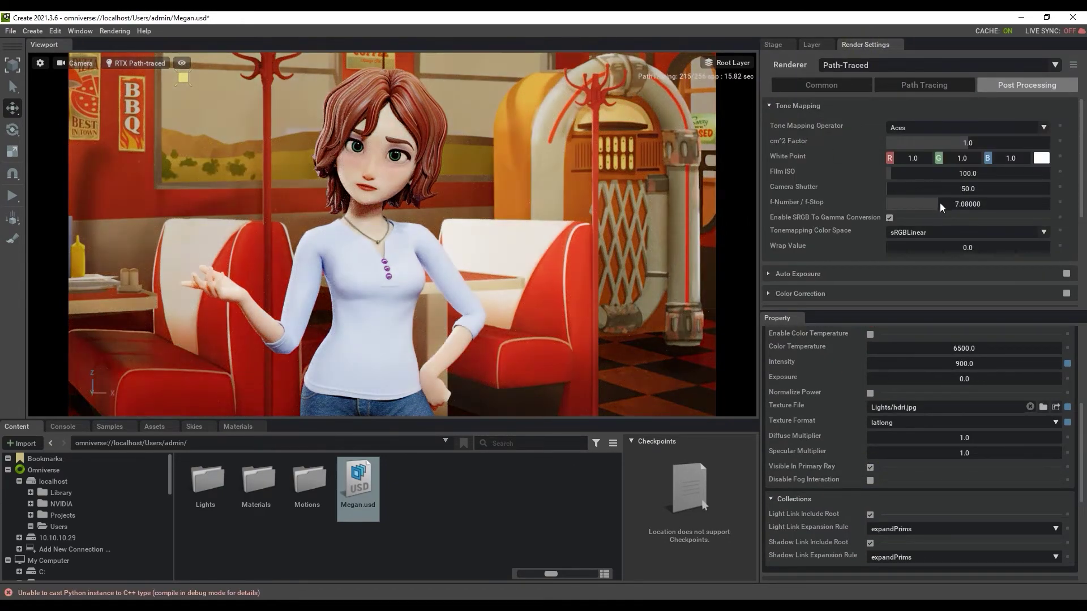
# - Set the DomeLight's exposure to 0.6 and tint its light color a soft pink around #FF9999
pyautogui.click(773, 45)
pyautogui.moveTo(1002, 382); pyautogui.dragTo(970, 379)
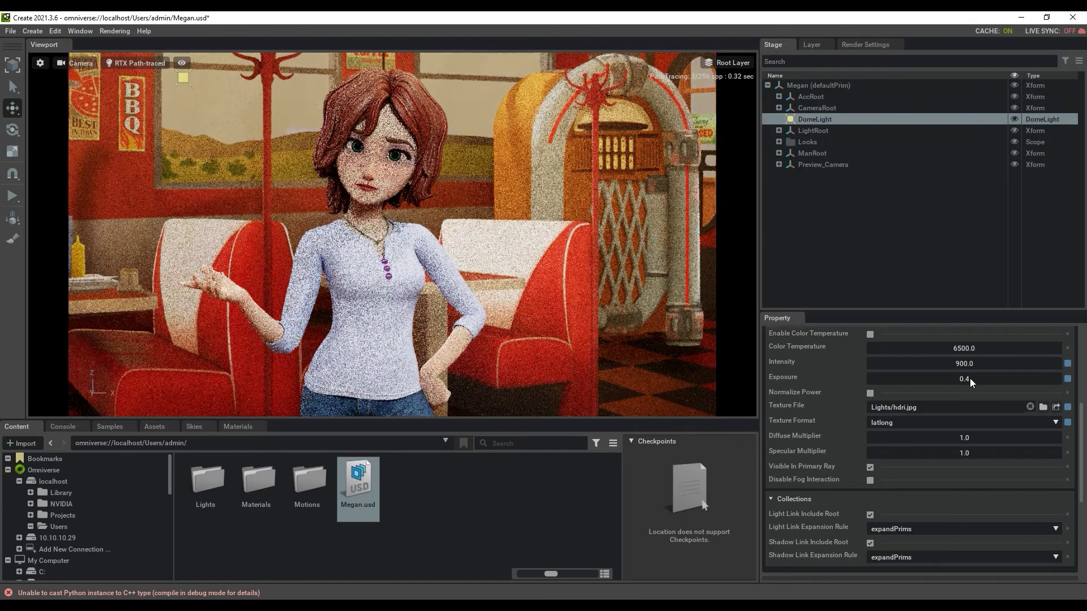
pyautogui.scroll(5, 949, 438)
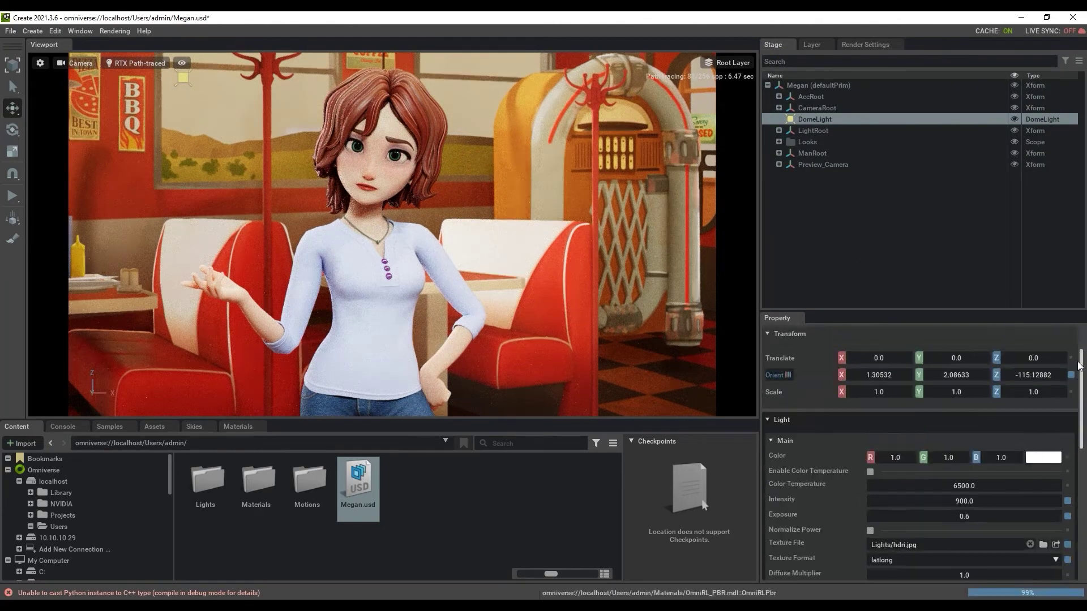
pyautogui.click(1044, 456)
pyautogui.click(901, 276)
pyautogui.click(939, 276)
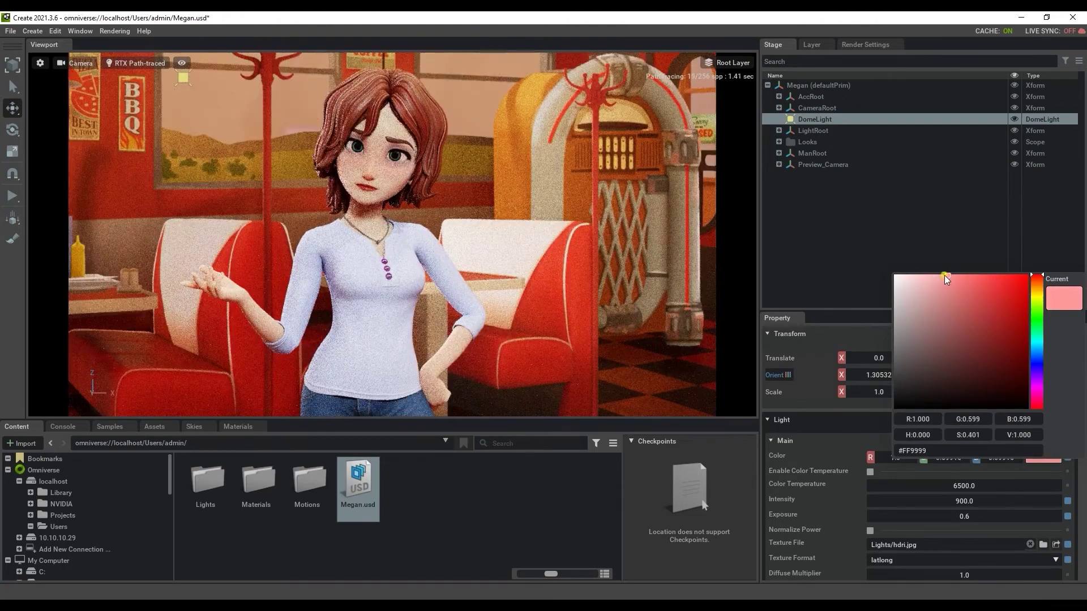
pyautogui.click(827, 239)
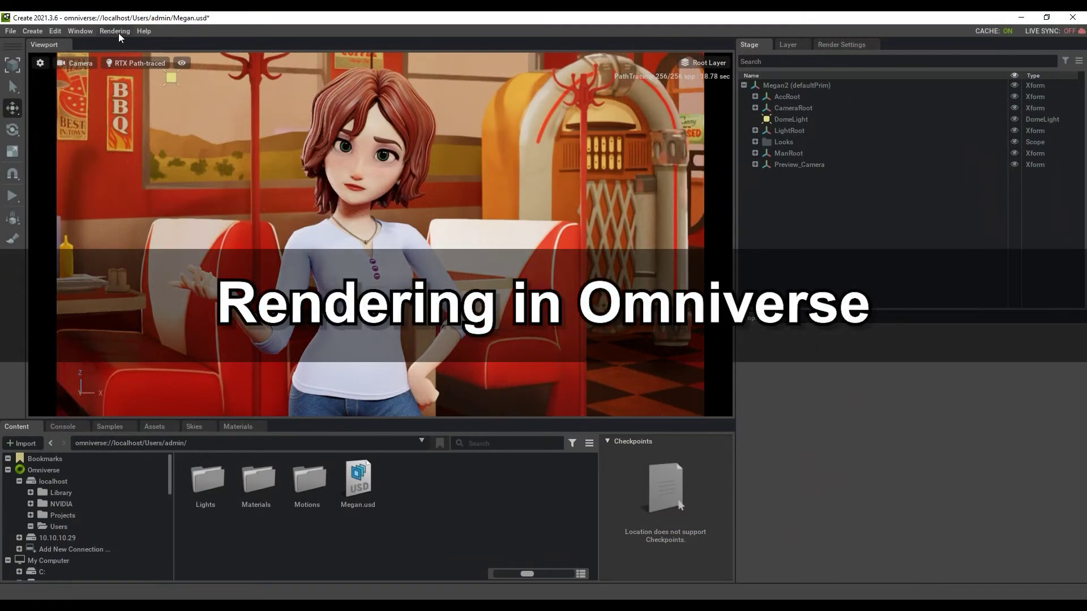
# - Open Movie Capture, place its window clear of the character, and review the frame rate options while keeping 24 FPS
pyautogui.click(116, 33)
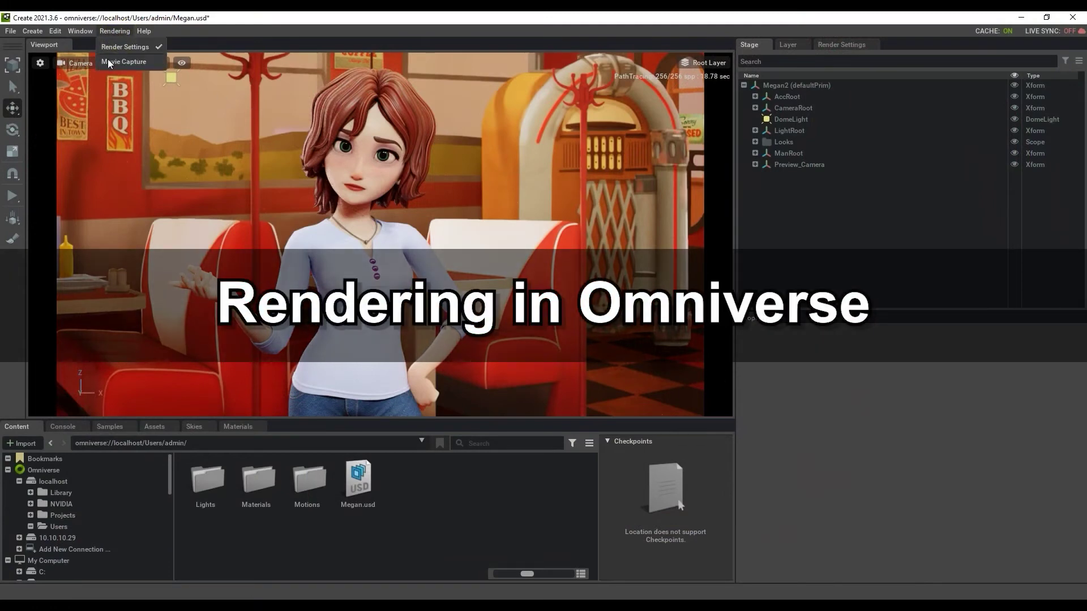
pyautogui.click(146, 61)
pyautogui.moveTo(146, 60); pyautogui.dragTo(688, 75)
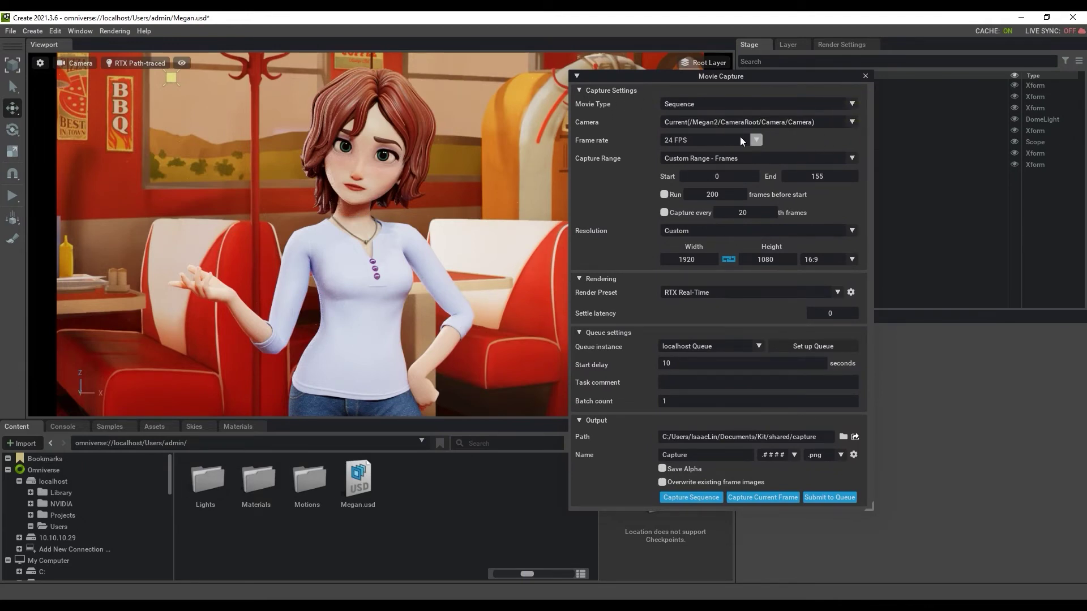
pyautogui.click(757, 140)
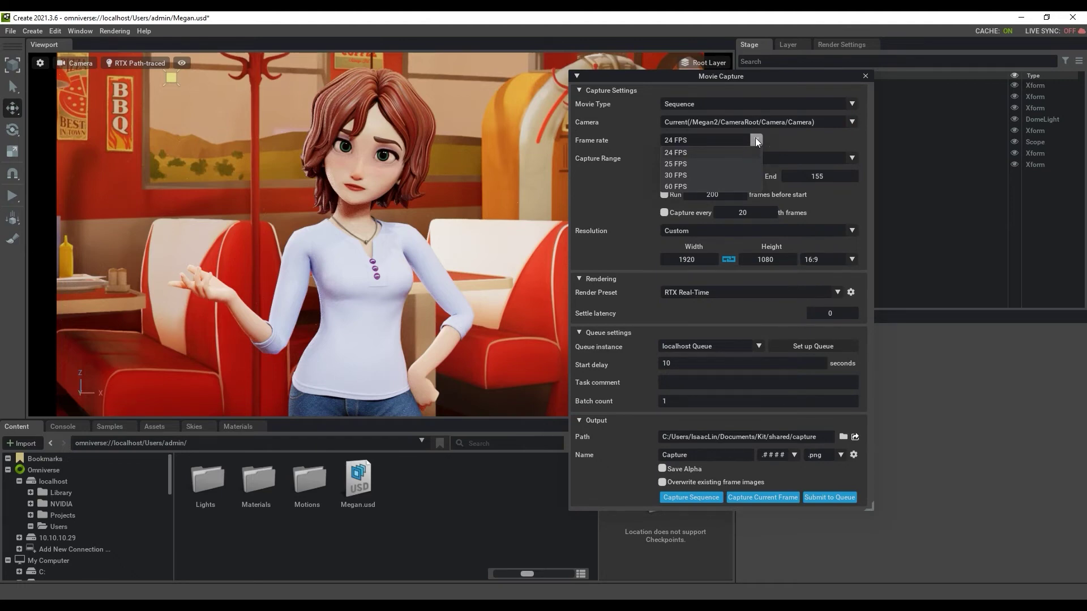
pyautogui.click(756, 139)
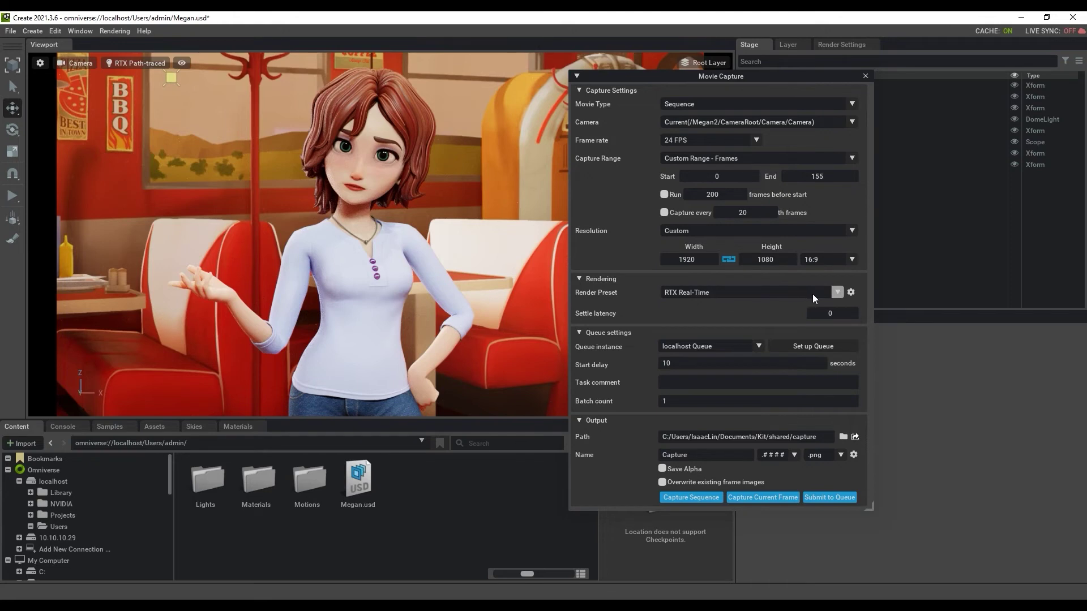
# - Set the render preset to RTX Path-Traced with 64 path trace samples per pixel and disable motion blur
pyautogui.click(834, 294)
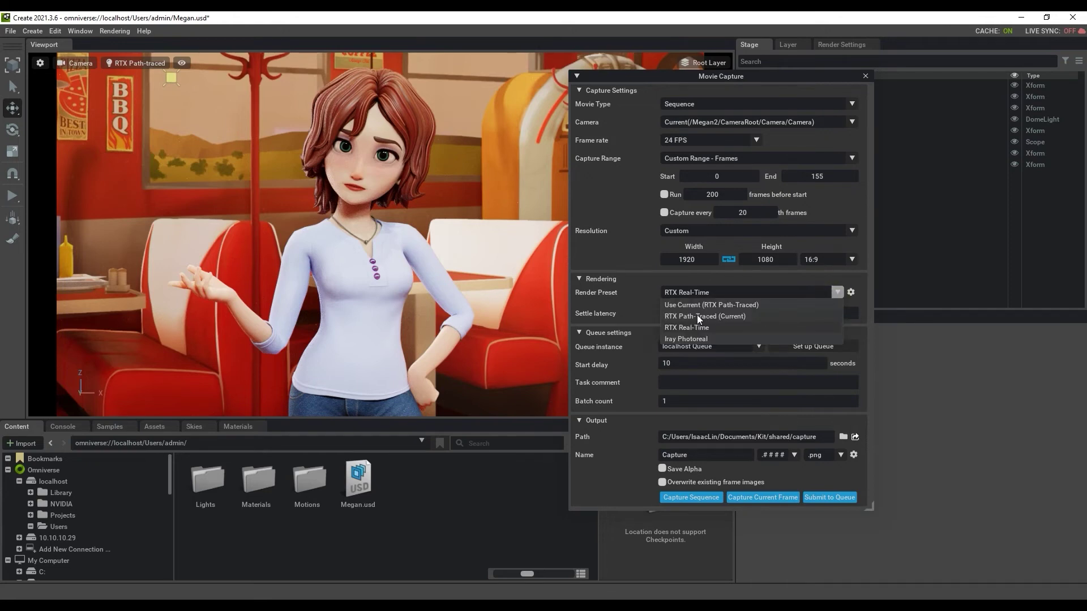
pyautogui.click(746, 316)
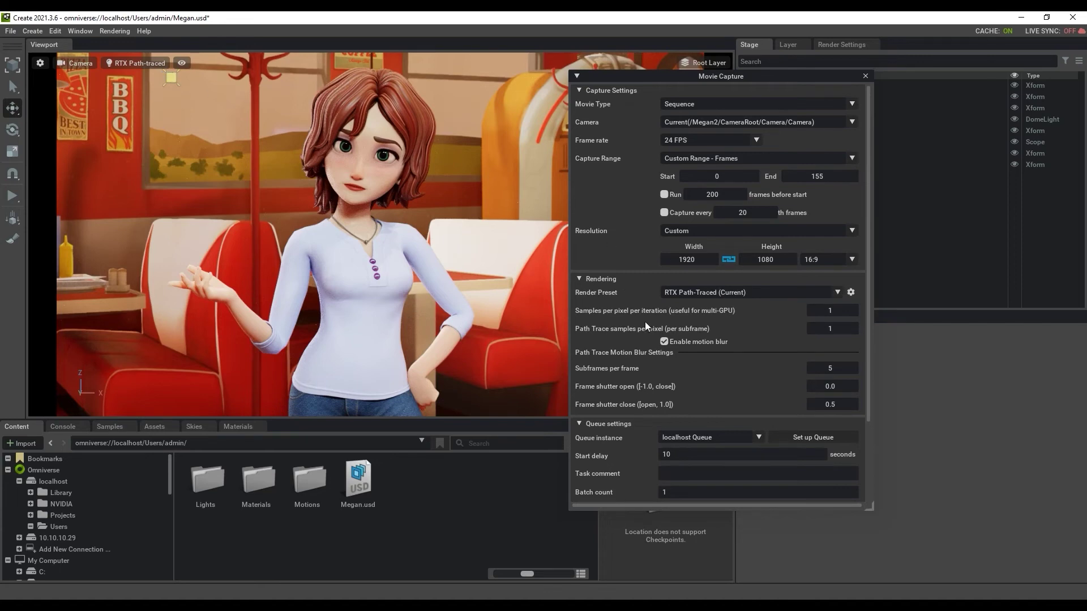
pyautogui.click(836, 328)
pyautogui.click(806, 343)
pyautogui.click(665, 342)
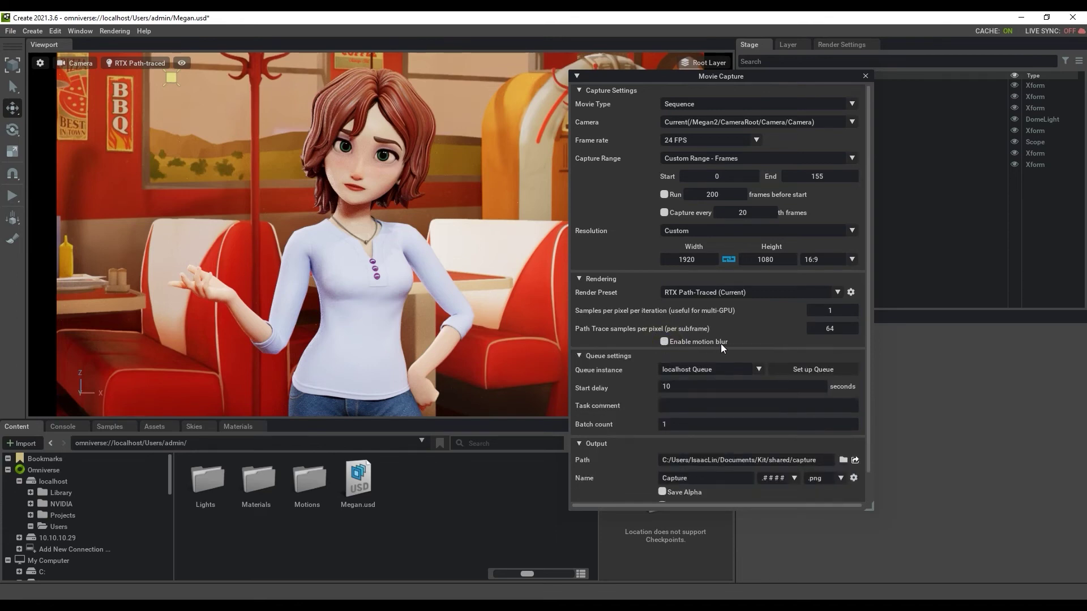
# - Name the capture output Megan, review the file formats while keeping .png, and capture the current frame
pyautogui.scroll(-2, 869, 334)
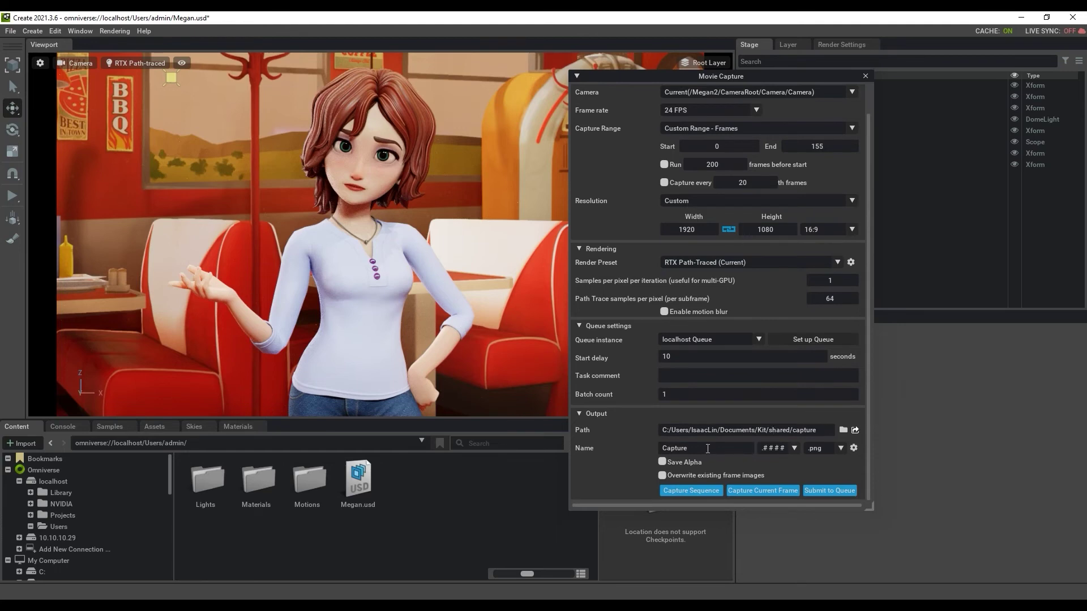
pyautogui.doubleClick(708, 449)
pyautogui.write('Megan')
pyautogui.click(837, 449)
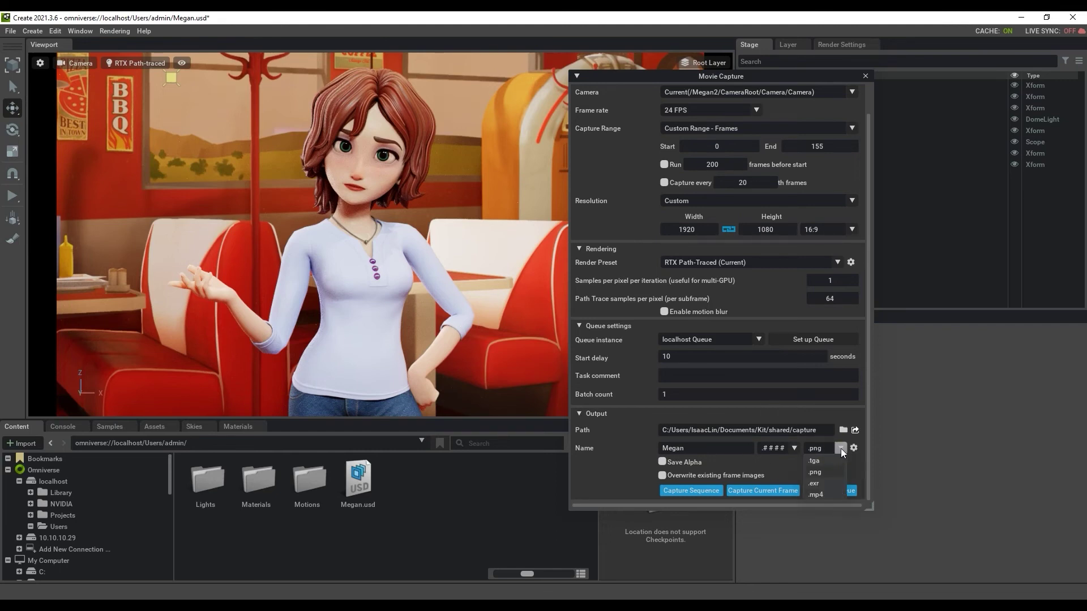
pyautogui.click(840, 448)
pyautogui.click(788, 491)
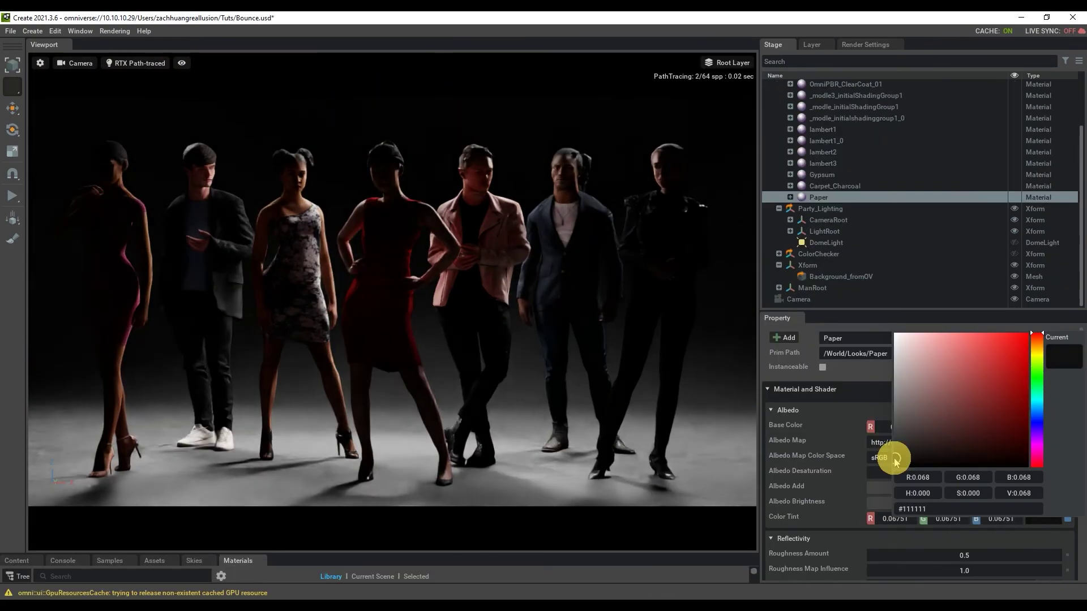
# - Brighten the Paper material's color tint in the Bounce.usd scene to a near-white #DFDEDE
pyautogui.moveTo(892, 458); pyautogui.dragTo(896, 342)
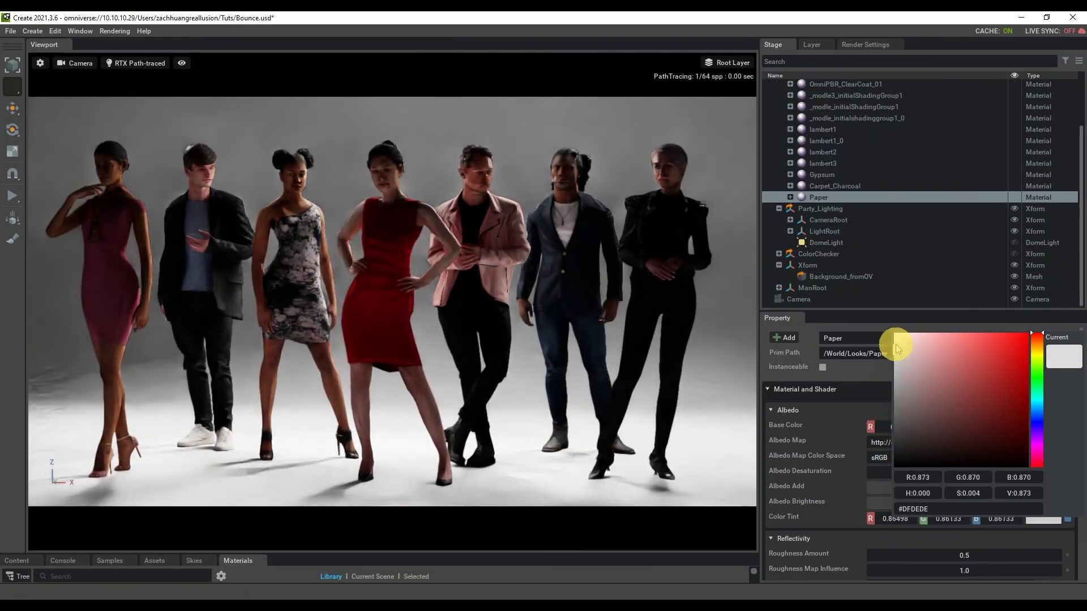